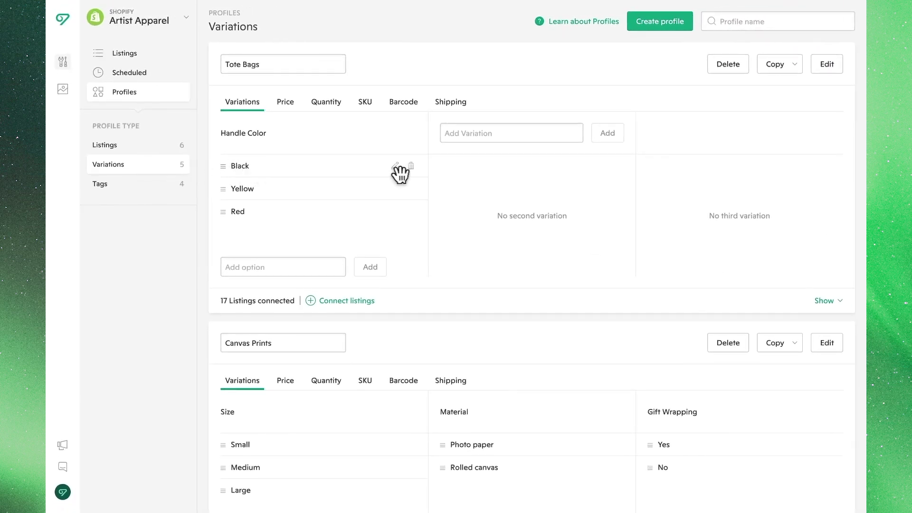
# Review the existing variation profiles and the listings connected to the Canvas Prints profile.
pyautogui.scroll(-2, 436, 175)
pyautogui.scroll(-5, 435, 171)
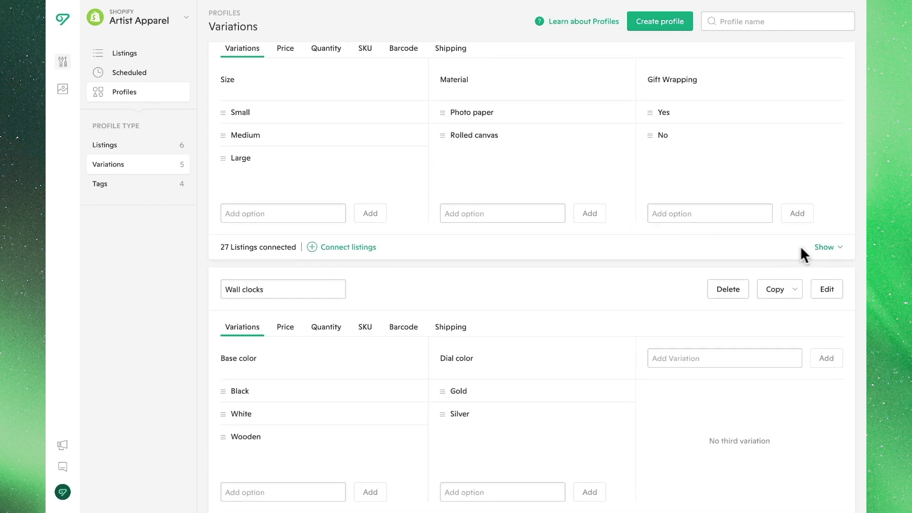
pyautogui.click(819, 247)
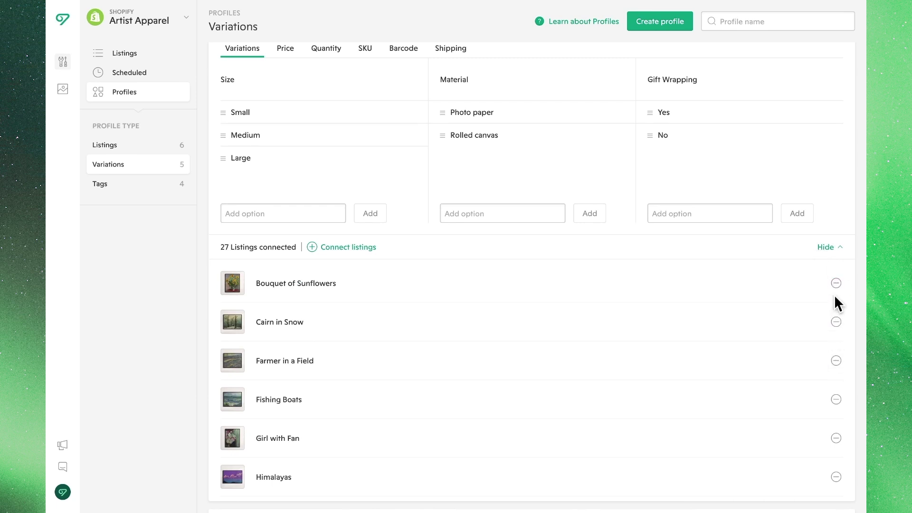
pyautogui.click(830, 255)
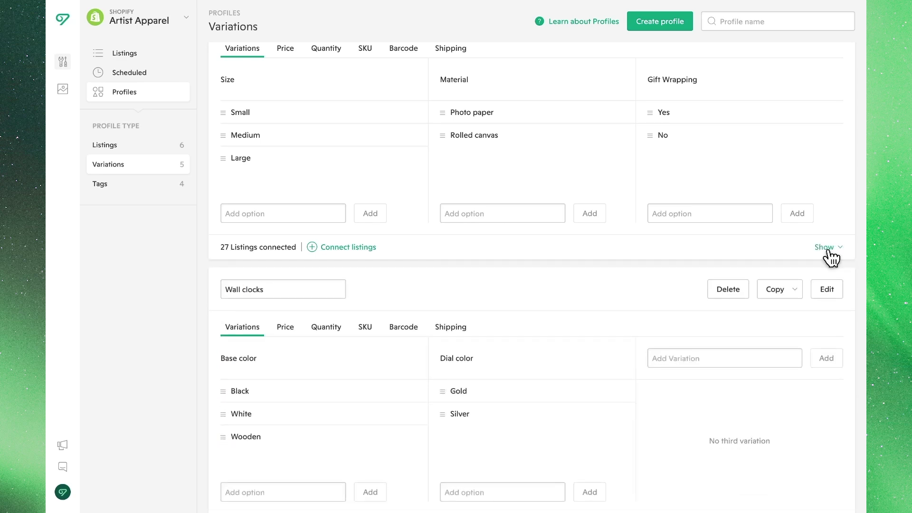
pyautogui.scroll(7, 830, 256)
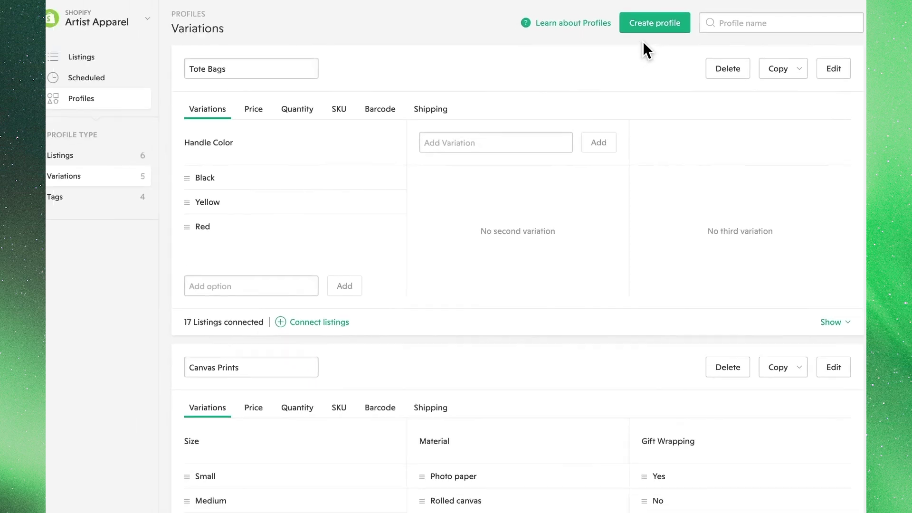
# Create a new variations profile and name it Decorative Pillow Profile.
pyautogui.click(649, 31)
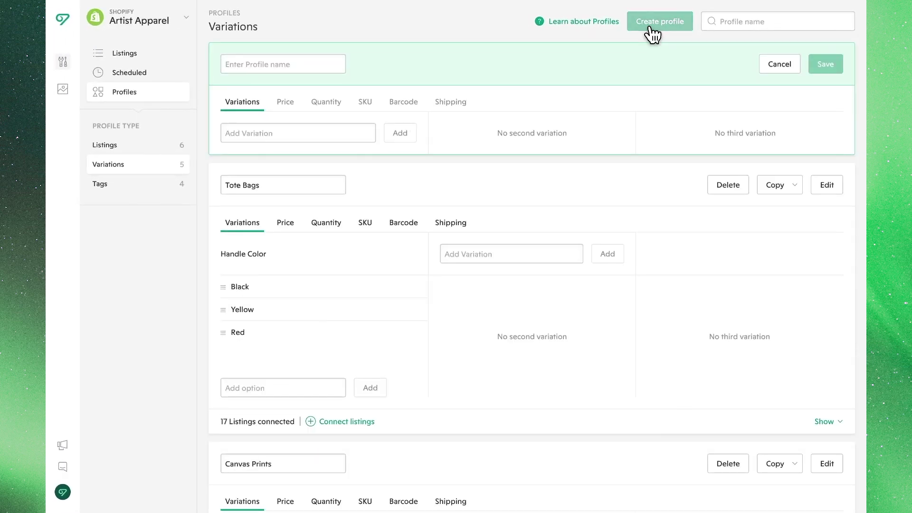
pyautogui.click(299, 58)
pyautogui.write('Decorative ')
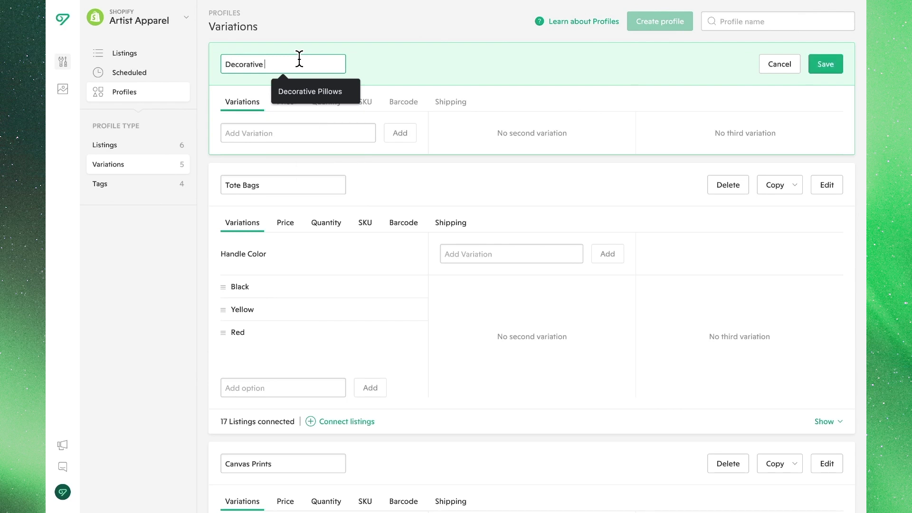
pyautogui.write('Pillow Pro')
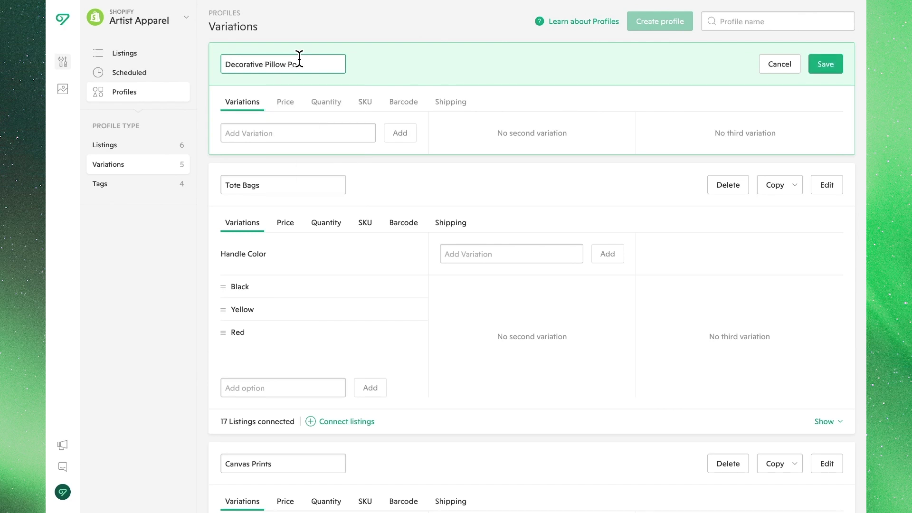
pyautogui.write('file')
# Add a Size variation to the new profile with the options Small, Medium and Large.
pyautogui.click(274, 131)
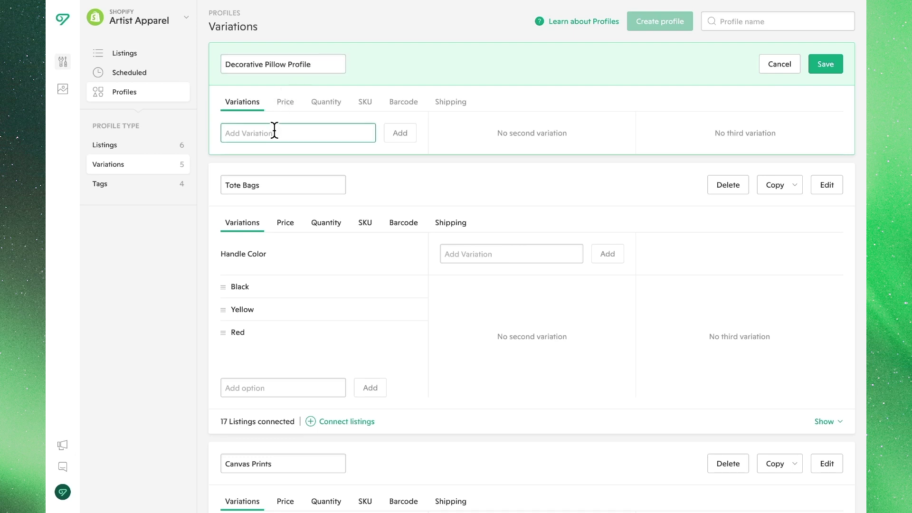
pyautogui.write('Size')
pyautogui.click(392, 135)
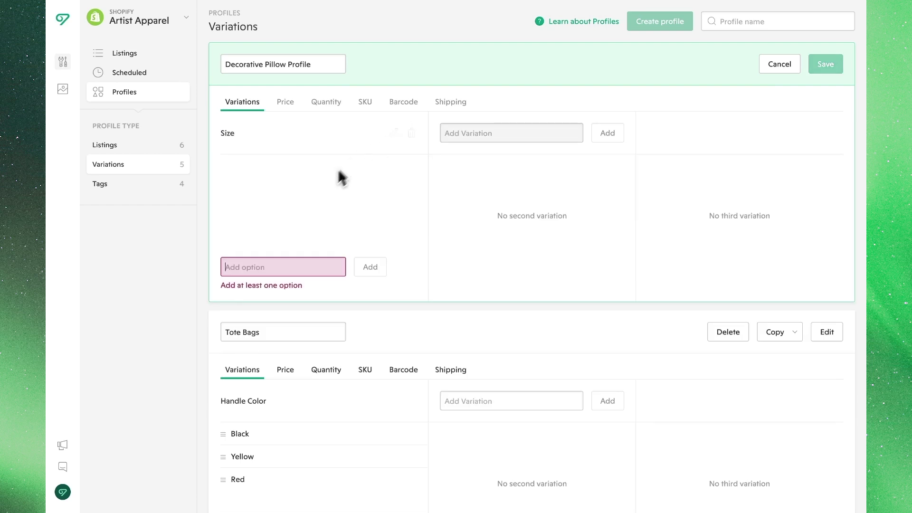
pyautogui.write('Small')
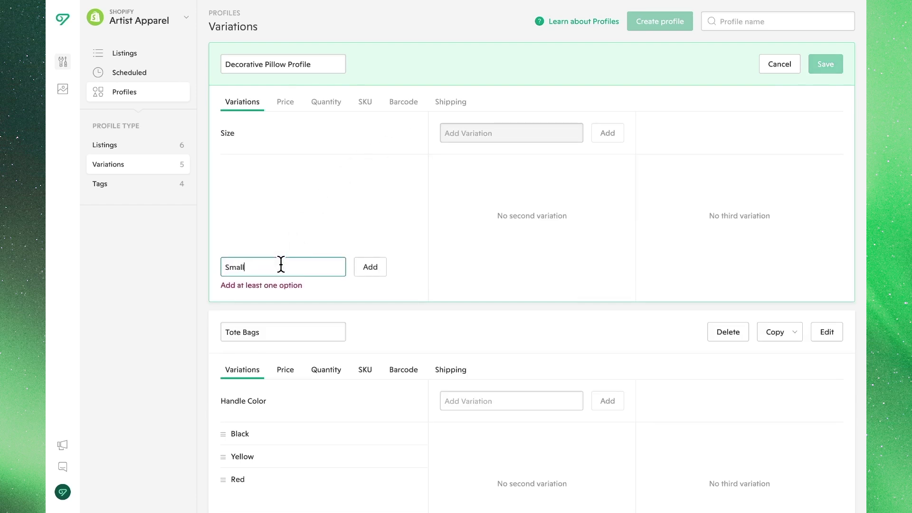
pyautogui.click(360, 266)
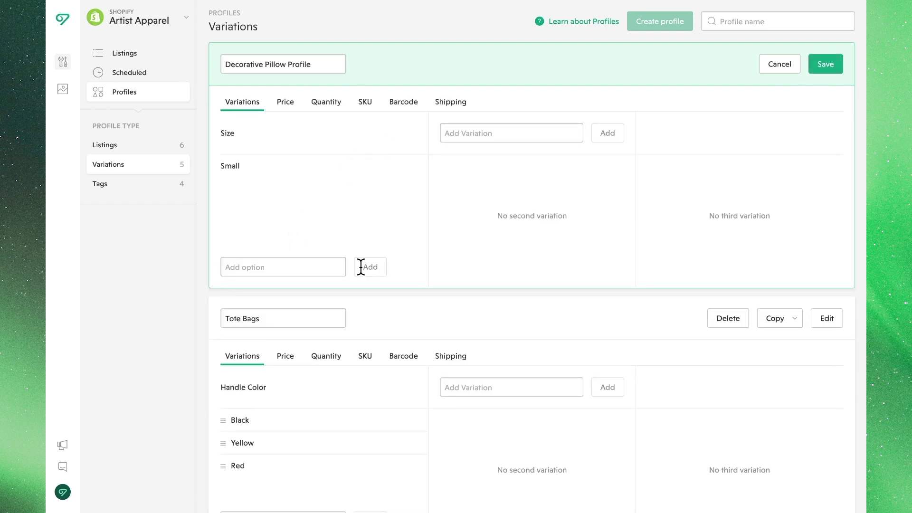
pyautogui.click(337, 266)
pyautogui.write('Medium')
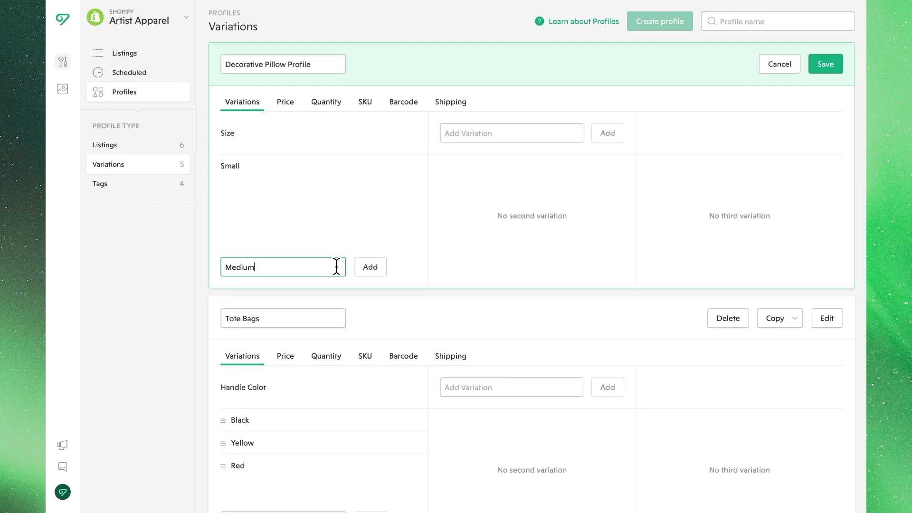
pyautogui.click(364, 268)
pyautogui.click(308, 269)
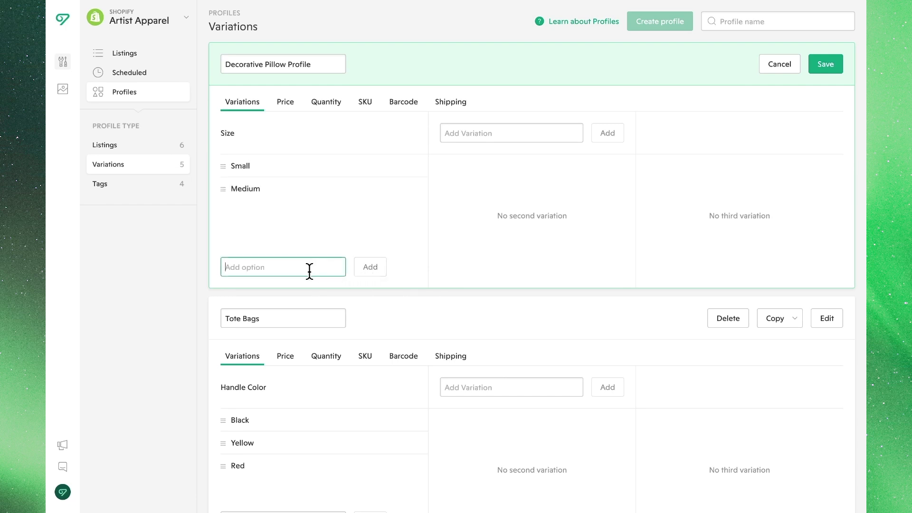
pyautogui.write('Large')
pyautogui.click(374, 271)
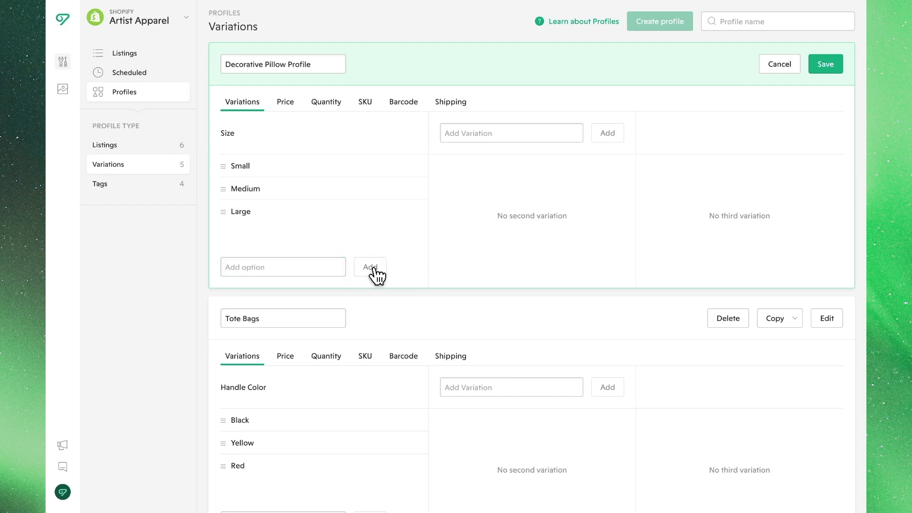
# Add a second variation named Material with the options Cotton and Linen.
pyautogui.click(468, 133)
pyautogui.write('Material')
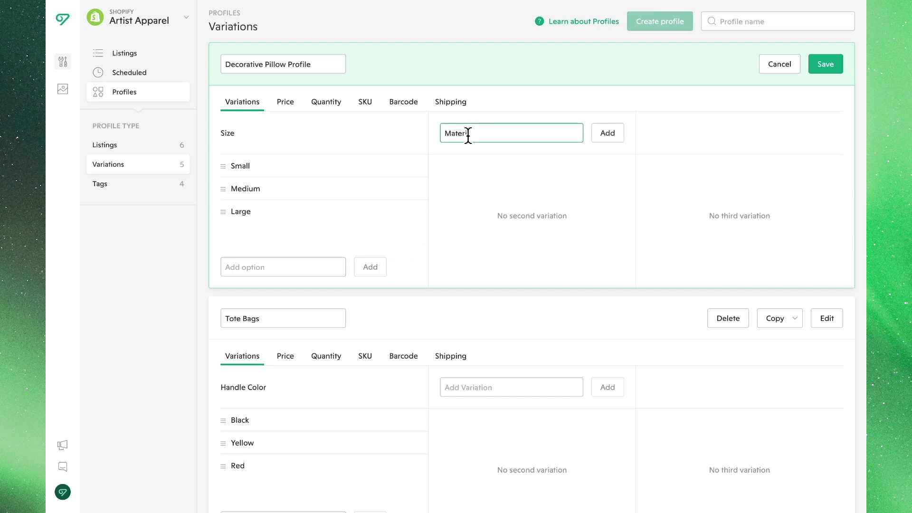
pyautogui.click(604, 134)
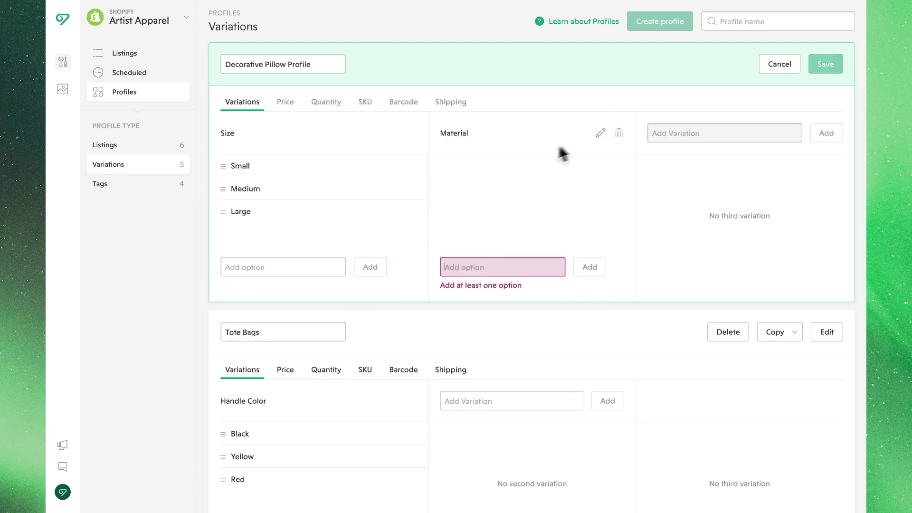
pyautogui.click(473, 264)
pyautogui.write('C')
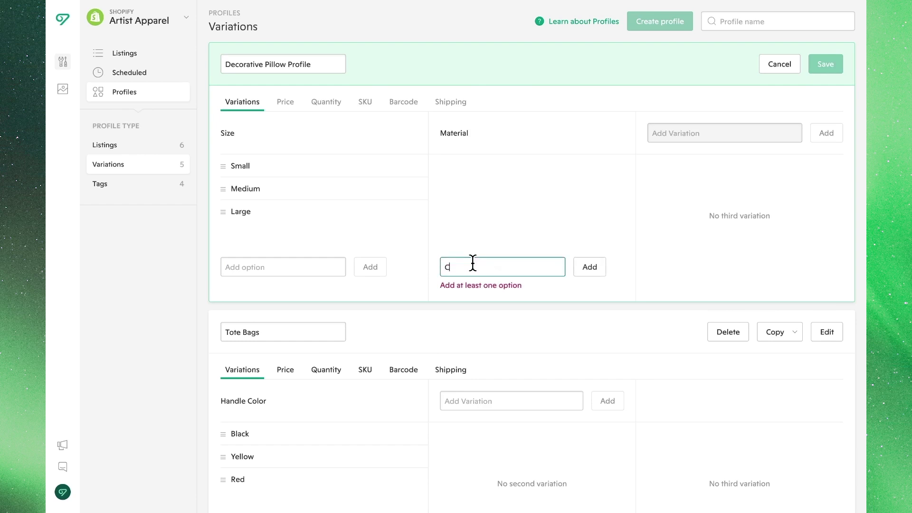
pyautogui.write('otton')
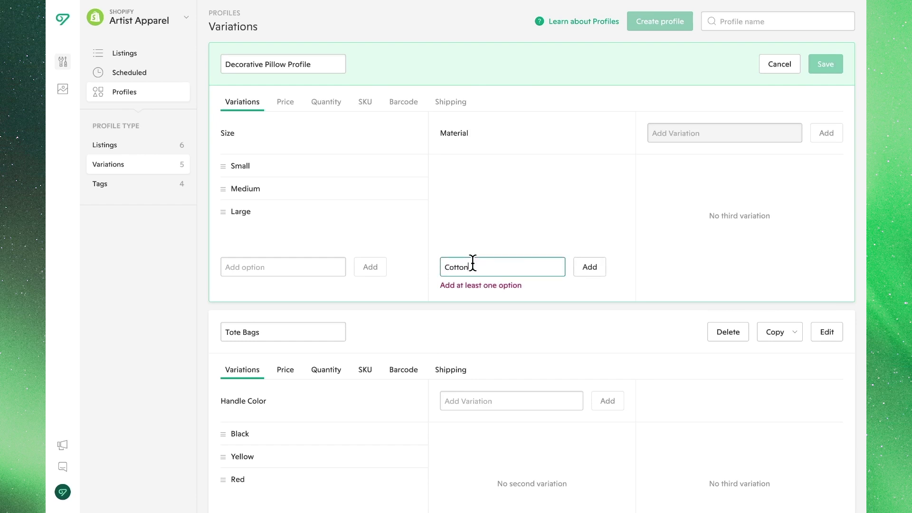
pyautogui.click(580, 271)
pyautogui.write('Linen')
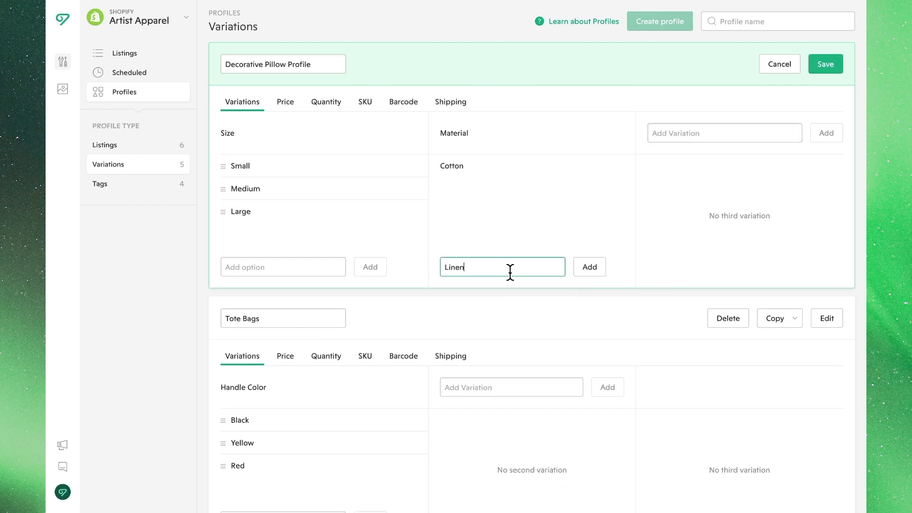
pyautogui.click(585, 272)
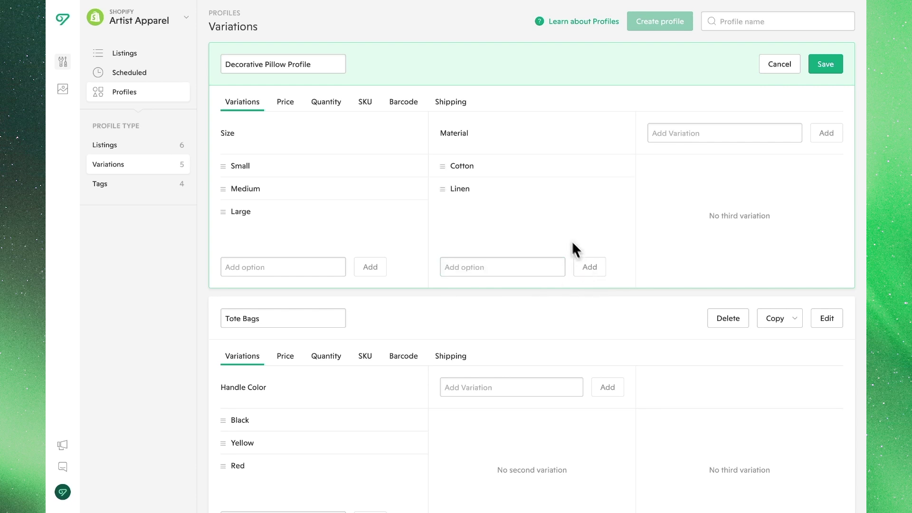
# Change the price of all size and material combinations to 39.99 in bulk.
pyautogui.click(286, 106)
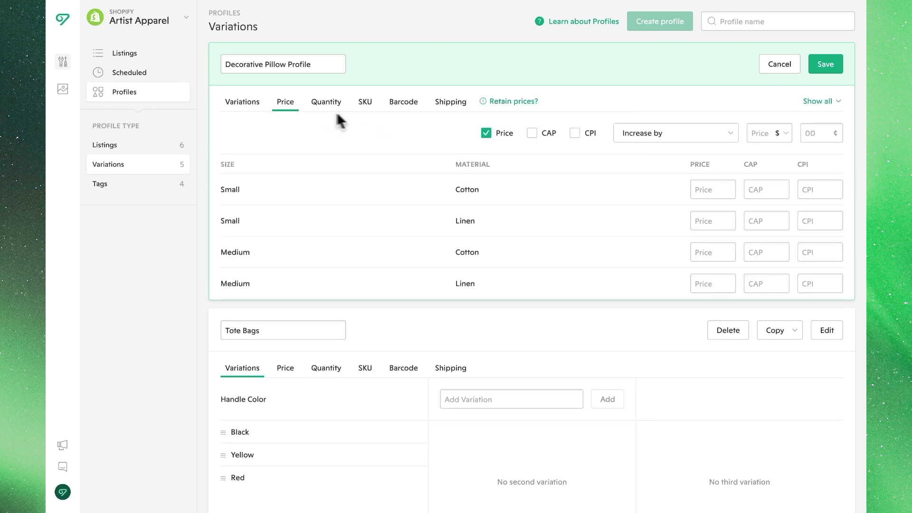
pyautogui.click(670, 135)
pyautogui.click(655, 204)
pyautogui.click(759, 138)
pyautogui.write('39.99')
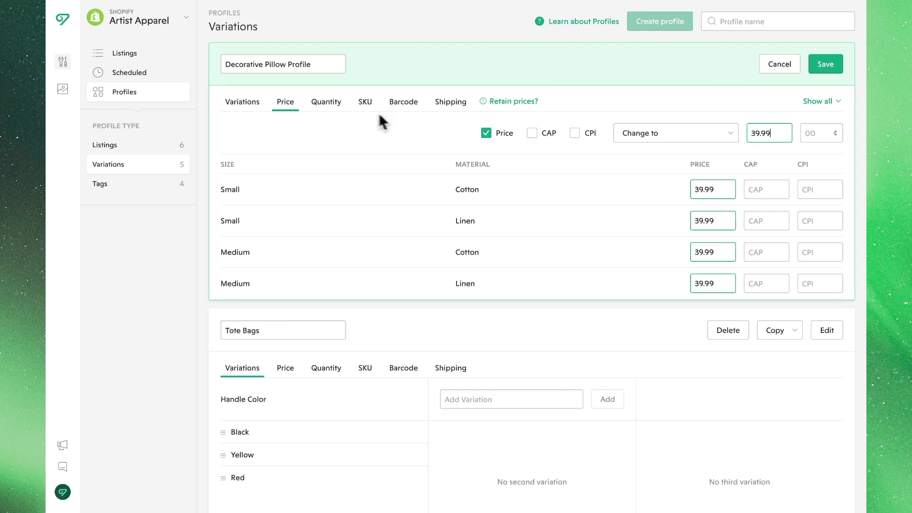
# Choose the bulk change method for the variant quantities and save the new profile.
pyautogui.click(331, 104)
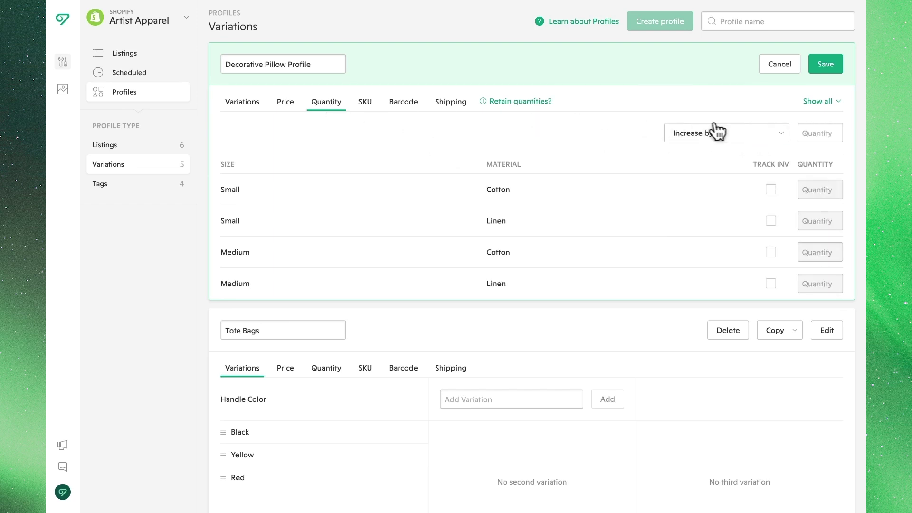
pyautogui.click(735, 134)
pyautogui.click(707, 207)
pyautogui.click(816, 76)
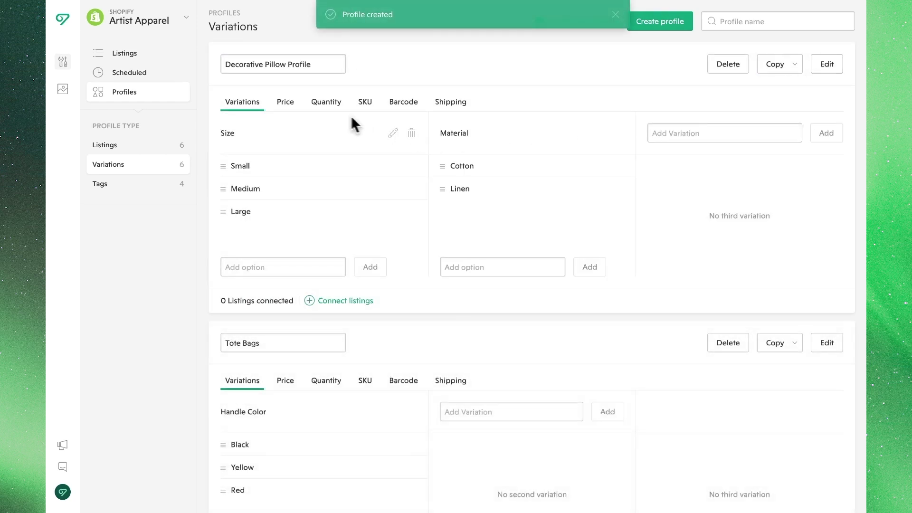
# Review the price, quantity and SKU settings of the Decorative Pillow Profile, and return to its variations.
pyautogui.click(288, 101)
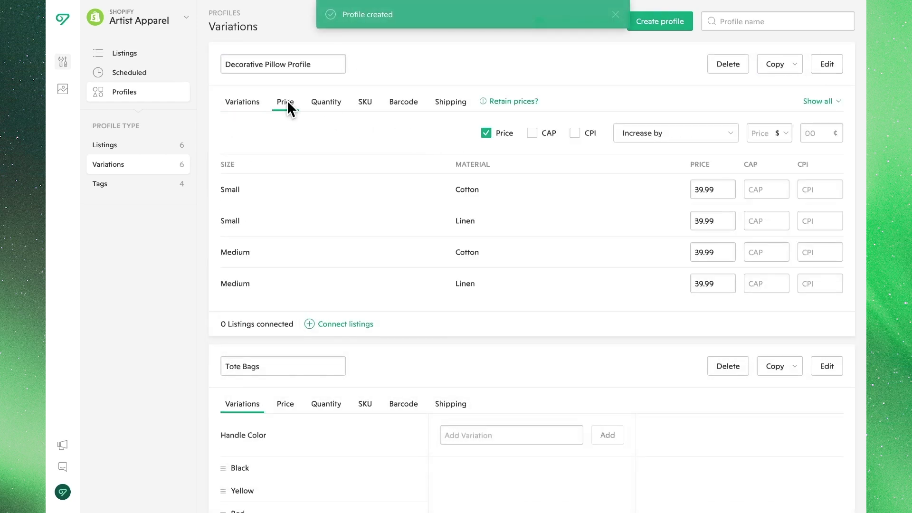
pyautogui.click(323, 107)
pyautogui.click(362, 105)
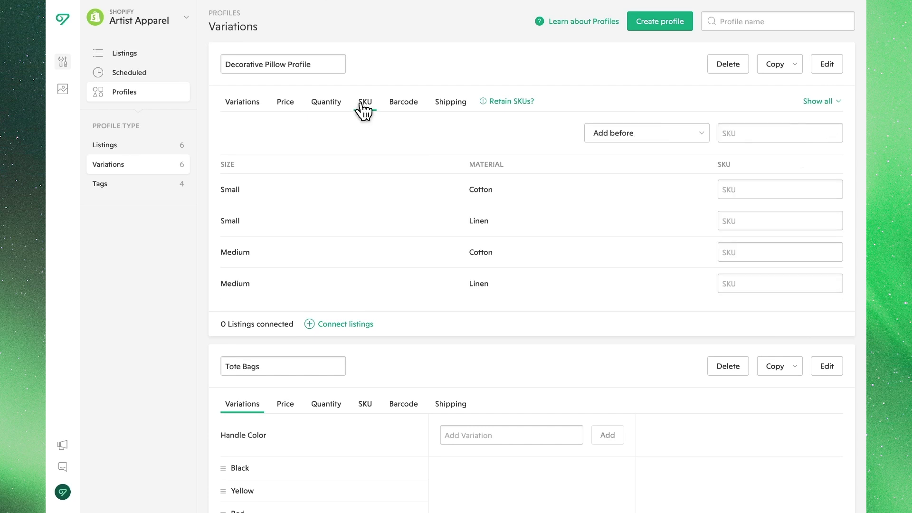
pyautogui.click(249, 108)
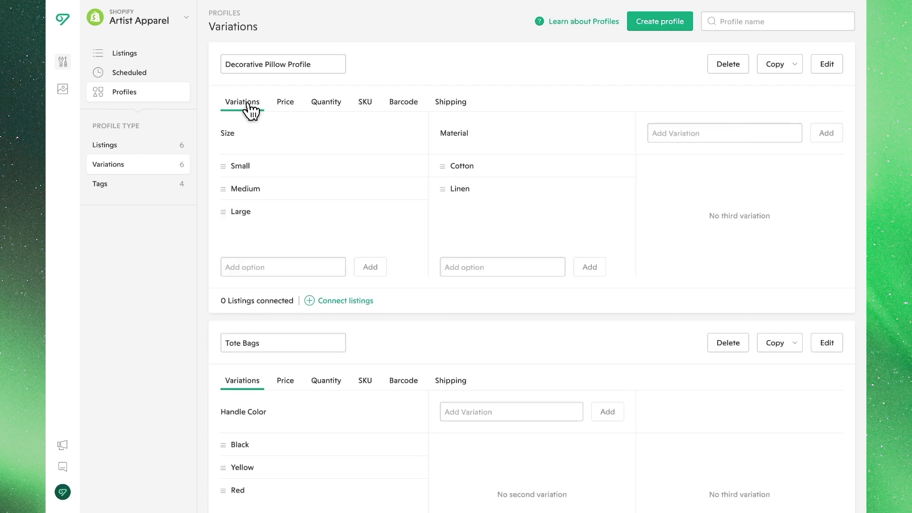
# Start connecting listings to the Decorative Pillow Profile and filter them by the Pillows collection.
pyautogui.click(323, 301)
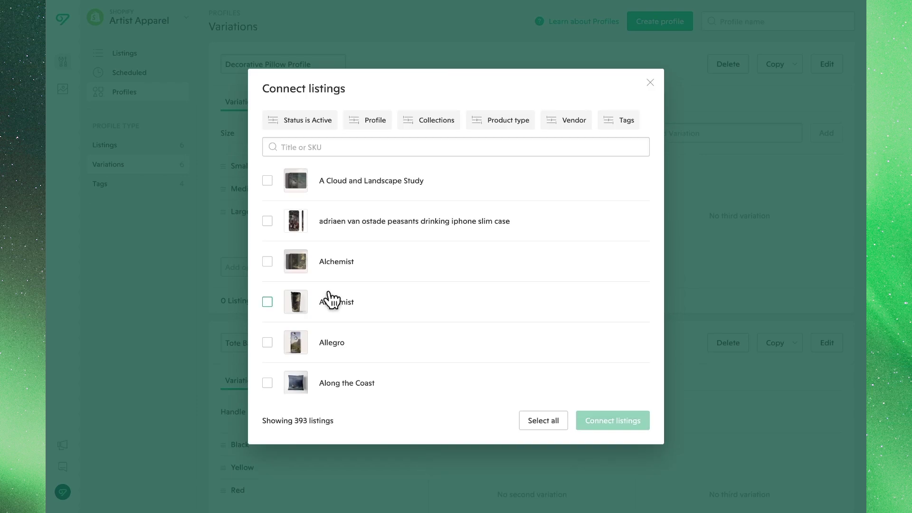
pyautogui.click(425, 120)
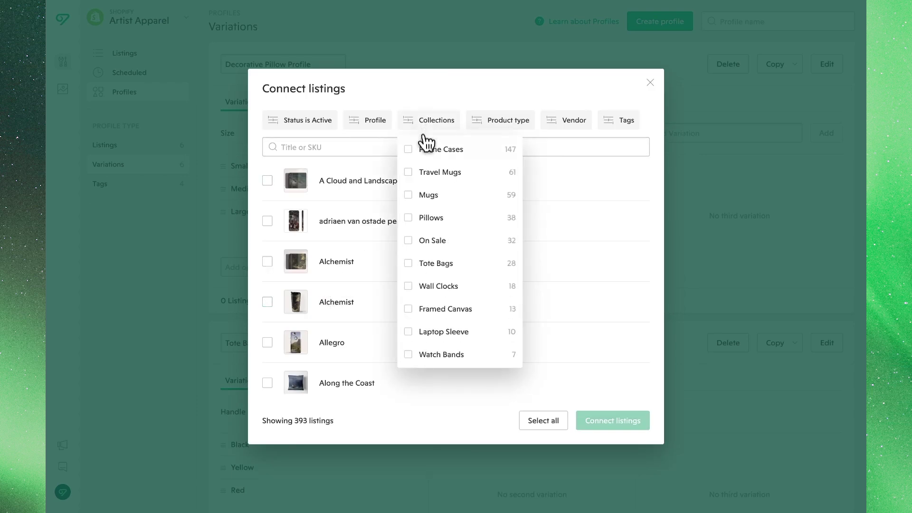
pyautogui.click(427, 217)
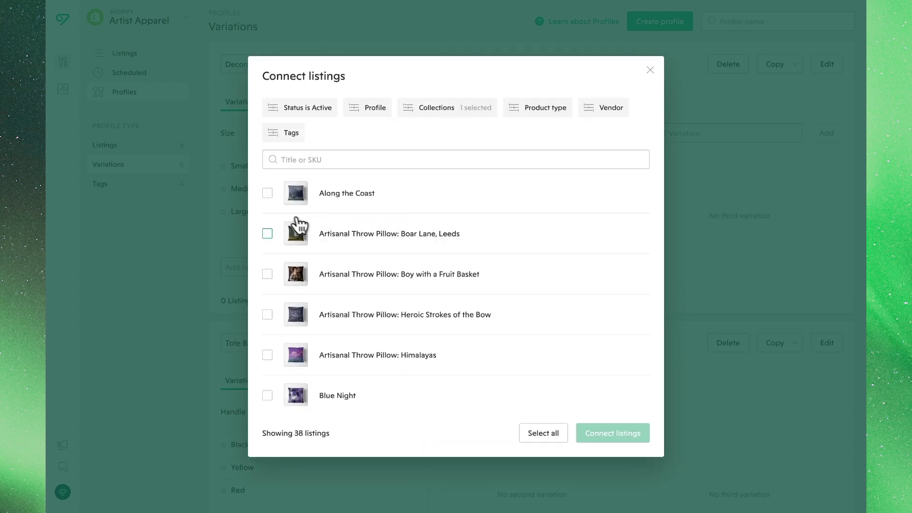
# Connect Along the Coast and the Artisanal Throw Pillows Boar Lane, Leeds, Boy with a Fruit Basket and Heroic Strokes of the Bow.
pyautogui.click(268, 195)
pyautogui.click(267, 233)
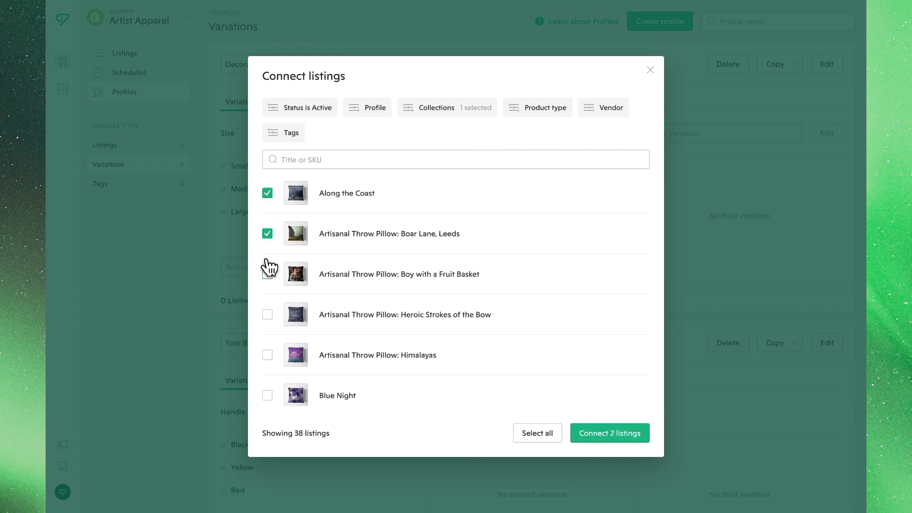
pyautogui.click(267, 274)
pyautogui.click(267, 315)
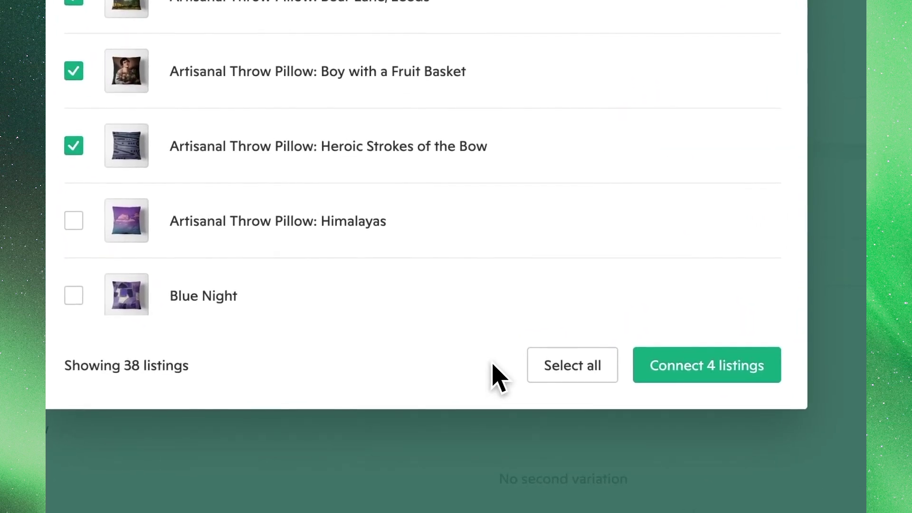
pyautogui.click(658, 380)
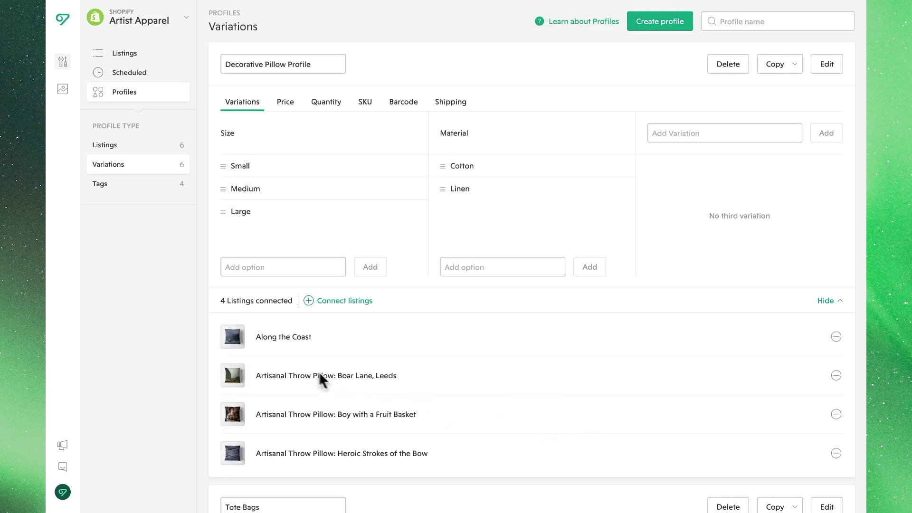
# Search the active listings for the copied title Along the Coast and open the pillow listing.
pyautogui.tripleClick(269, 337)
pyautogui.hotkey('ctrl', 'c')
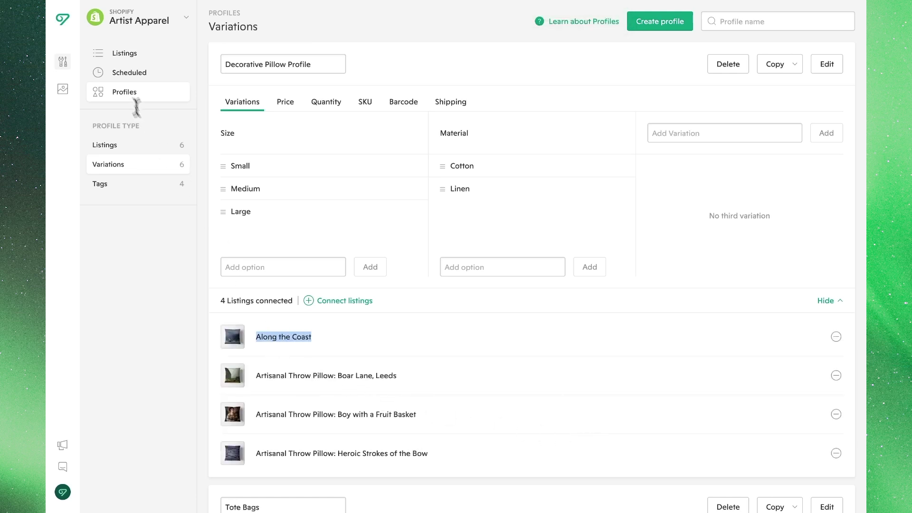
pyautogui.click(105, 53)
pyautogui.click(737, 22)
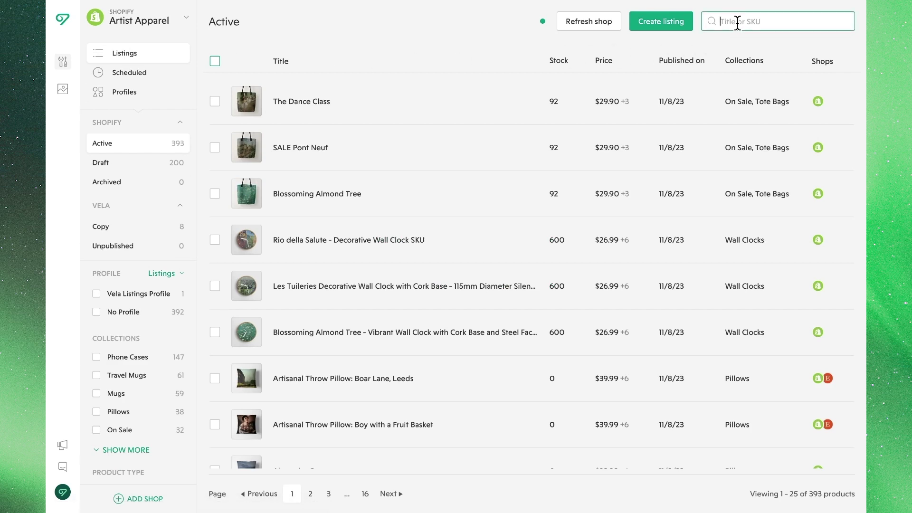
pyautogui.hotkey('ctrl', 'v')
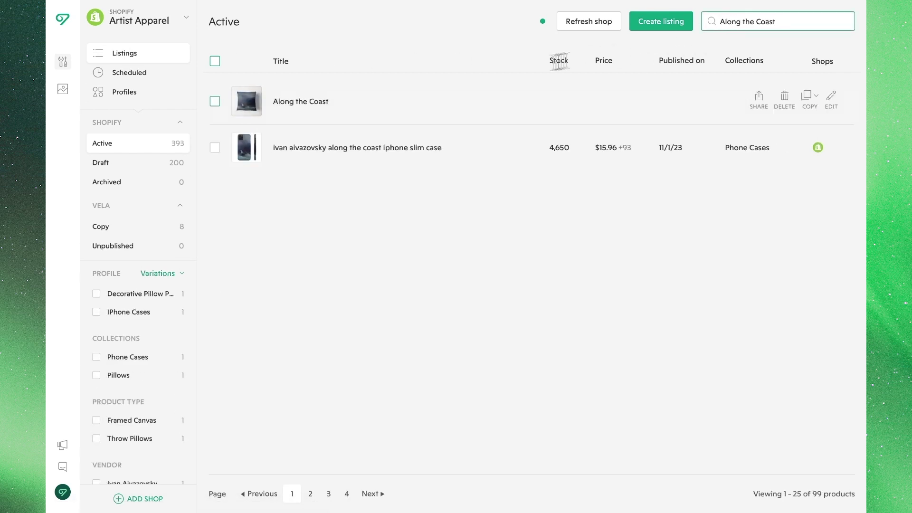
pyautogui.click(278, 103)
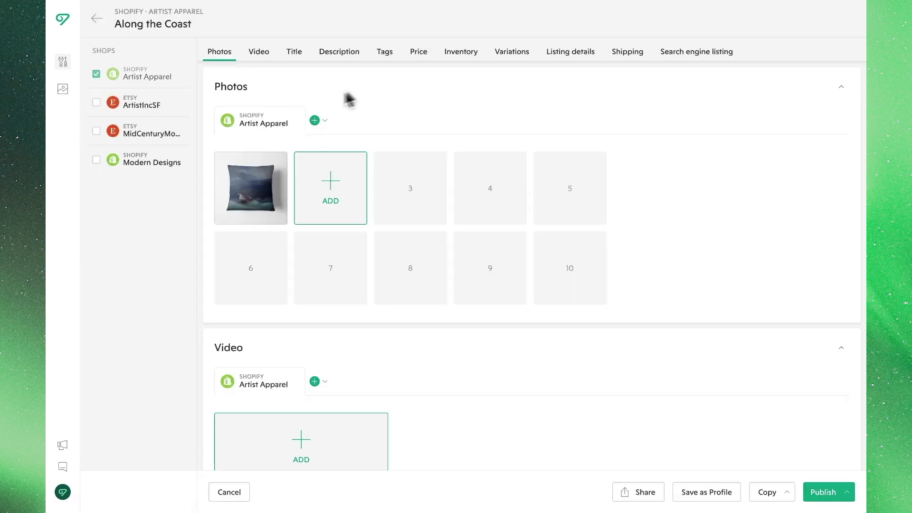
# Review the variations and variant prices of the Along the Coast listing, and return to its variation options.
pyautogui.click(498, 58)
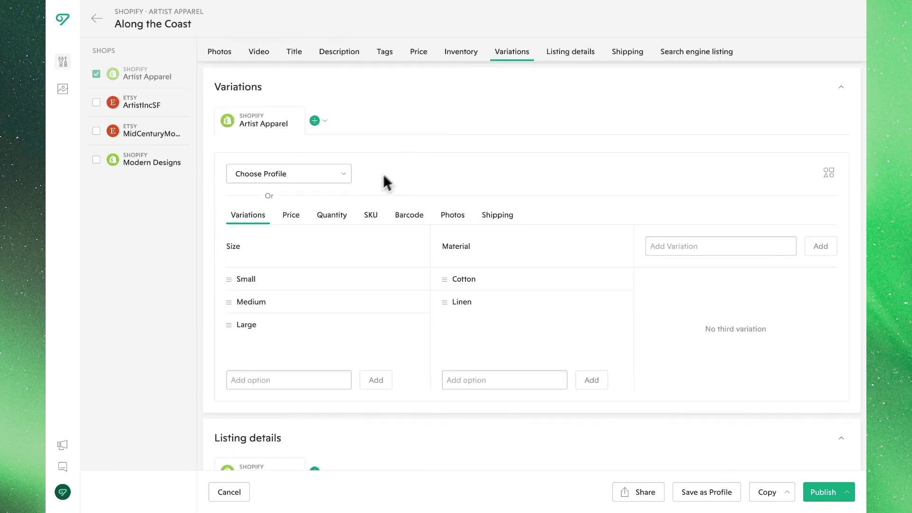
pyautogui.click(295, 216)
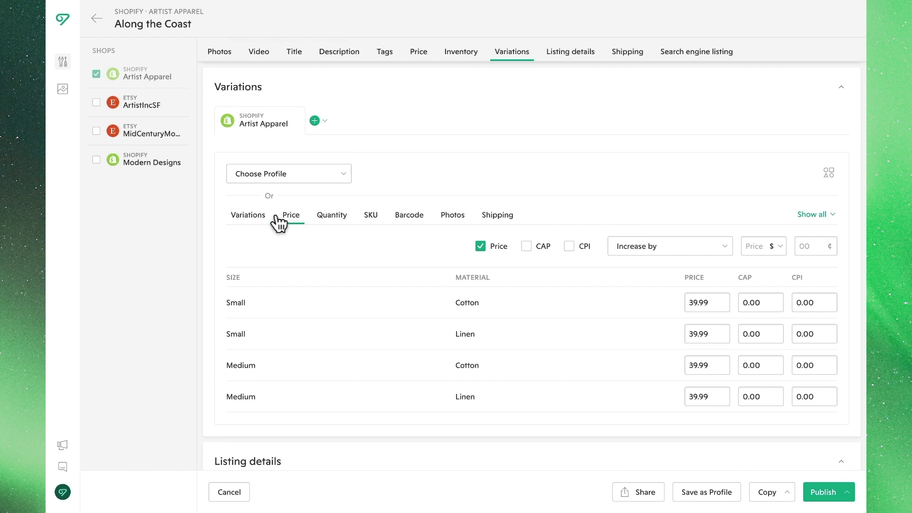
pyautogui.click(250, 217)
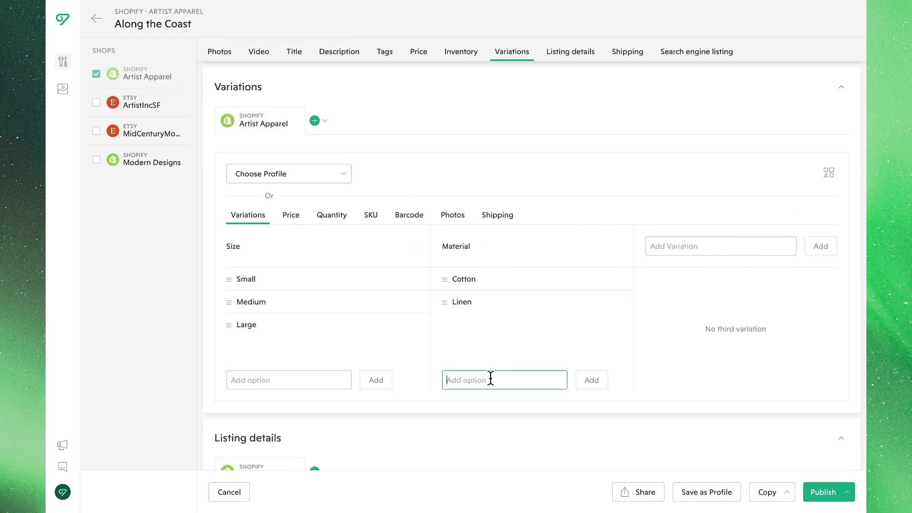
# Add Velvet as a material and Extra Large as a size to the Along the Coast listing, and publish it.
pyautogui.write('Velvet')
pyautogui.click(590, 382)
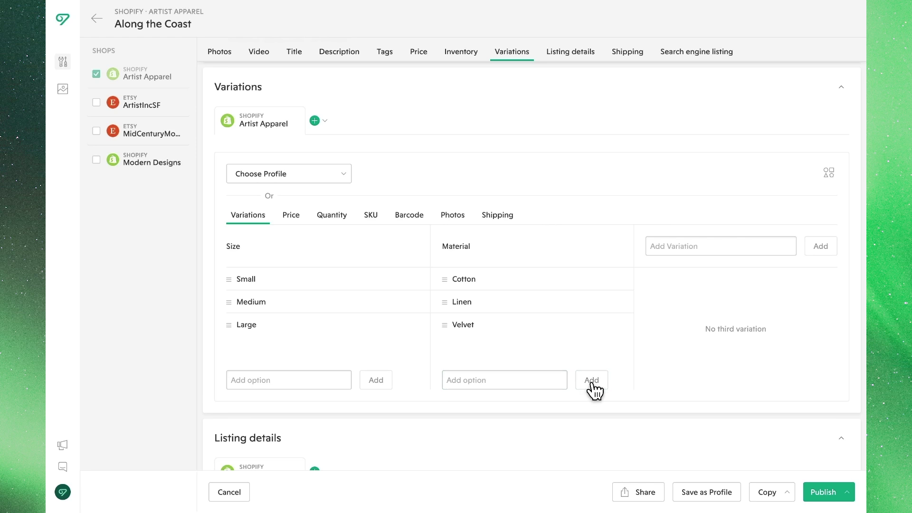
pyautogui.click(324, 385)
pyautogui.write('Extra Large')
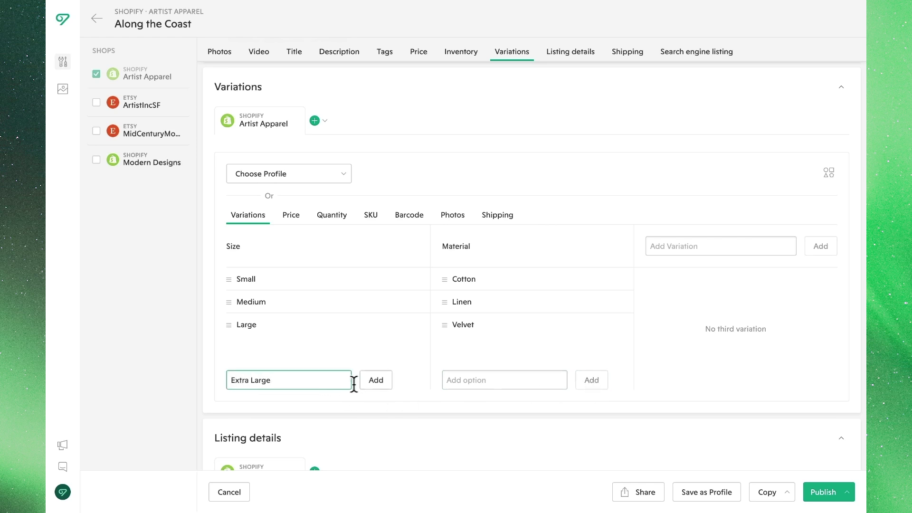
pyautogui.click(375, 381)
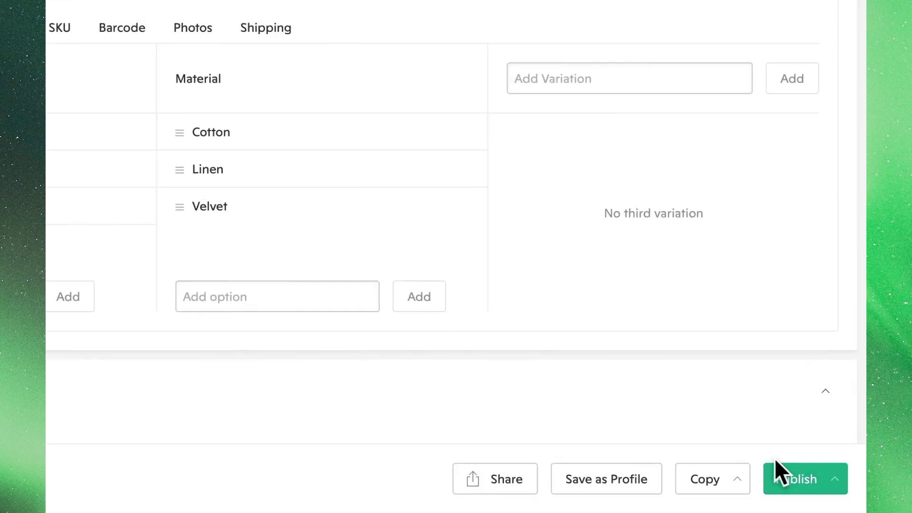
pyautogui.click(816, 480)
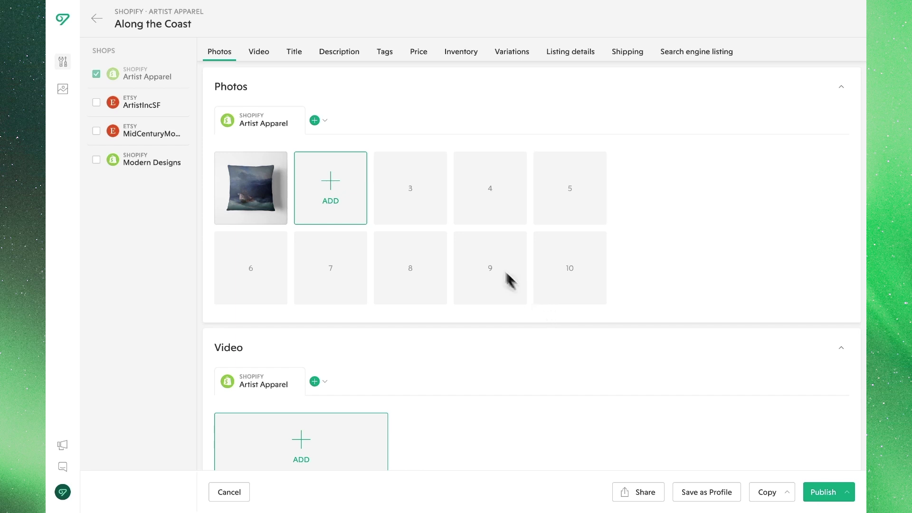
# Return to the active listings, filter them by the Wall Clocks collection and open the Rio della Salute clock.
pyautogui.click(96, 19)
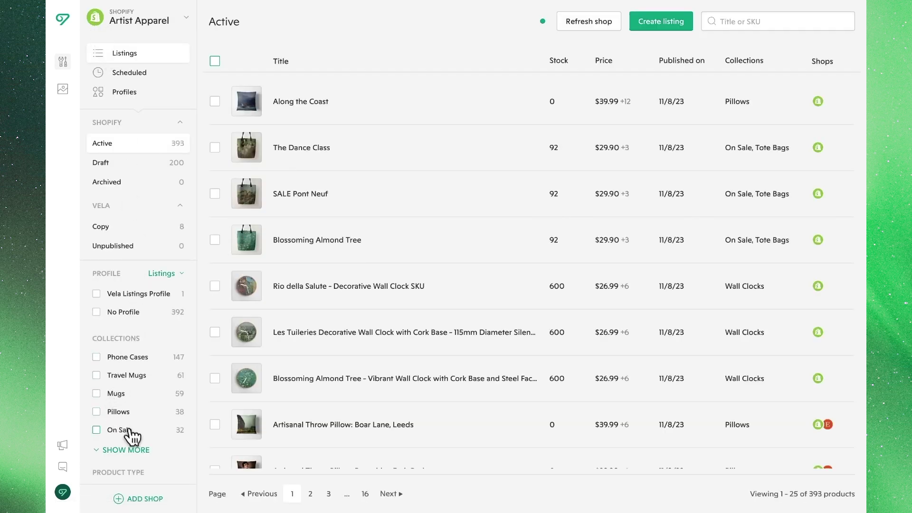
pyautogui.click(142, 451)
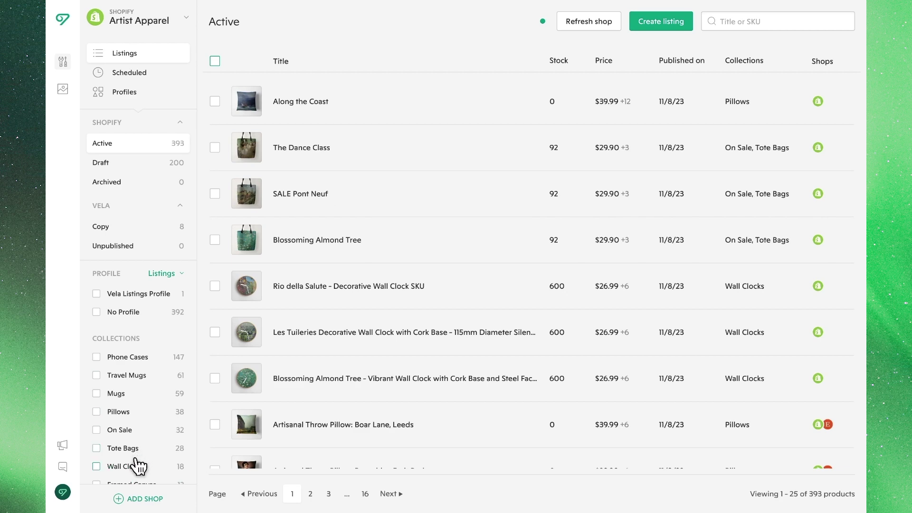
pyautogui.click(138, 469)
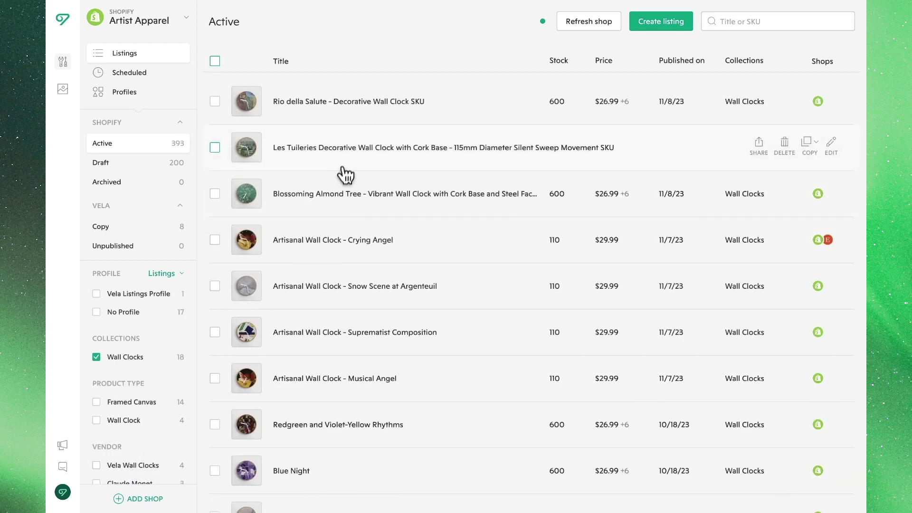
pyautogui.click(333, 116)
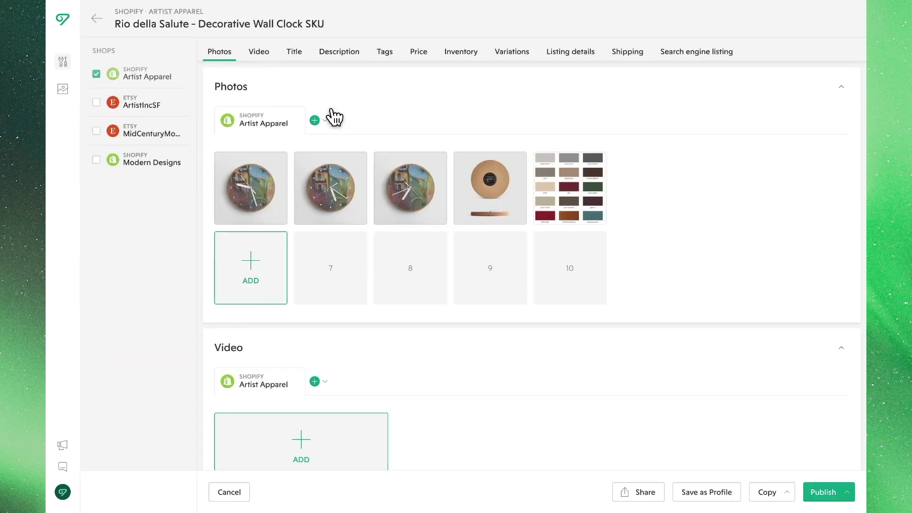
# Review the variations and variant SKUs of the Rio della Salute clock, and return to its variation options.
pyautogui.click(496, 51)
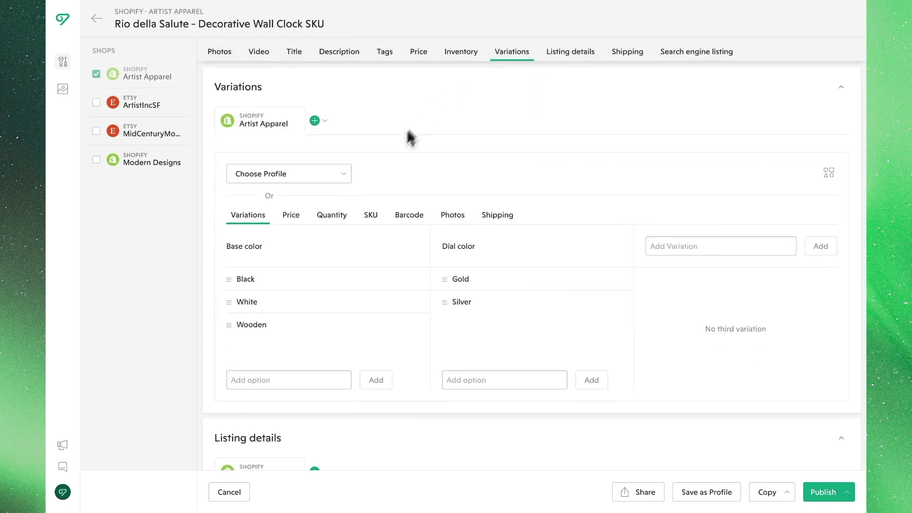
pyautogui.click(368, 226)
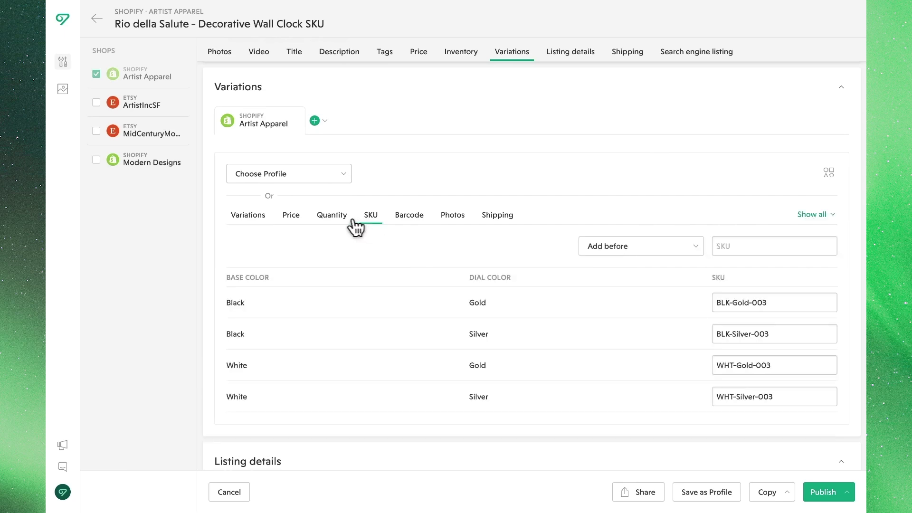
pyautogui.click(253, 219)
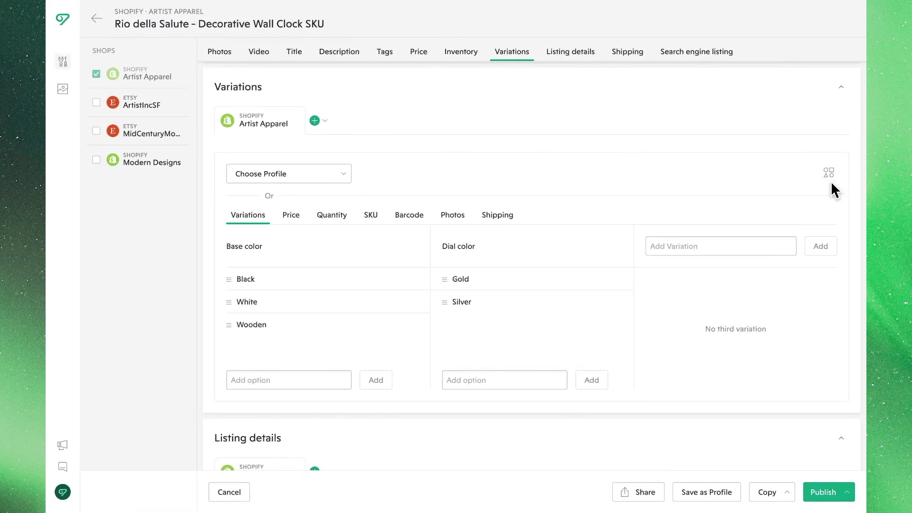
# Create a variations profile named Decorative Clocks from the clock listing's variations.
pyautogui.click(829, 179)
pyautogui.write('De')
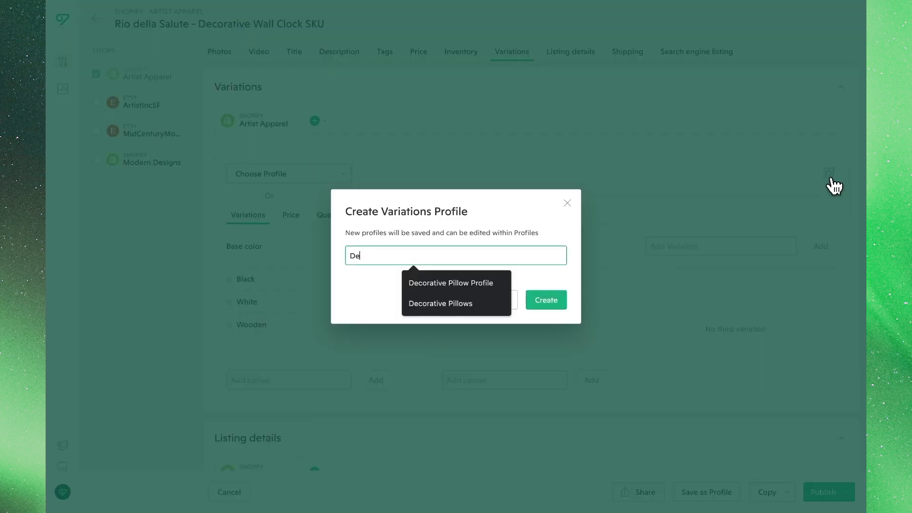
pyautogui.write('corative Clocks')
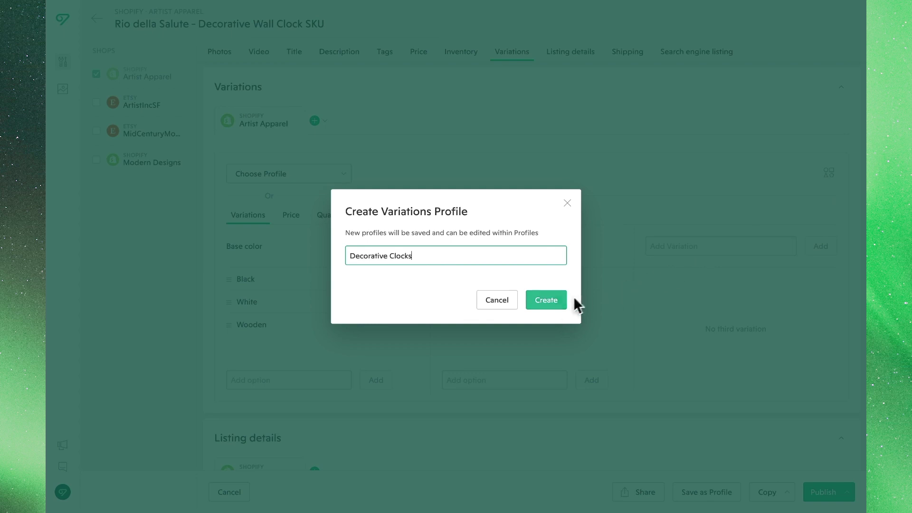
pyautogui.click(556, 305)
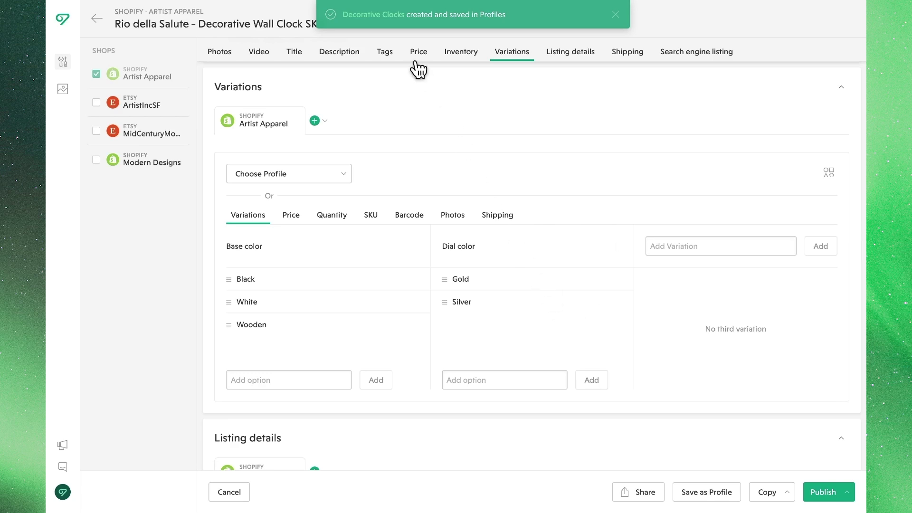
# Leave the listing and open the SKU settings of Decorative Clocks among the variations profiles.
pyautogui.click(96, 18)
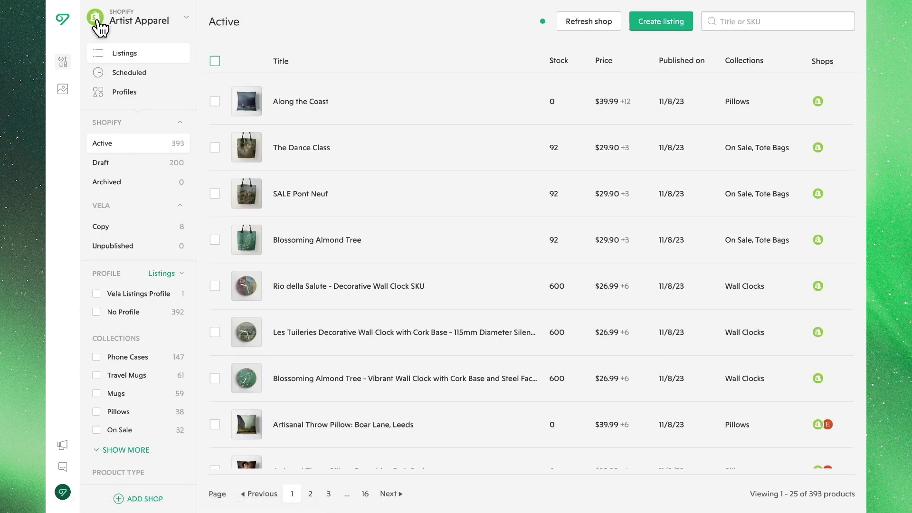
pyautogui.click(125, 95)
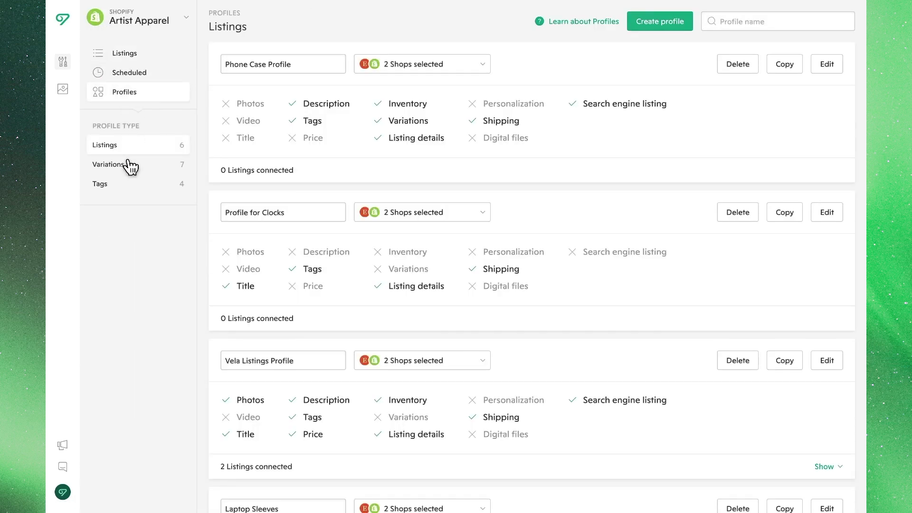
pyautogui.click(128, 165)
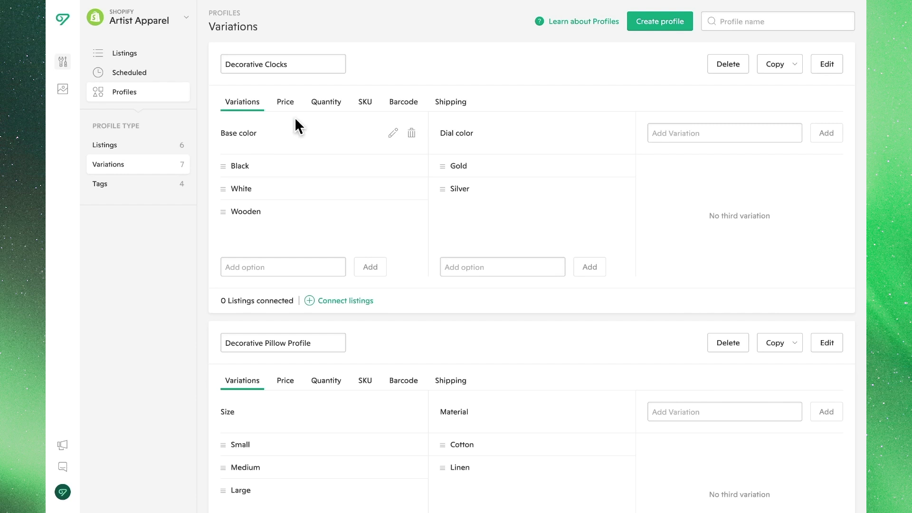
pyautogui.click(361, 106)
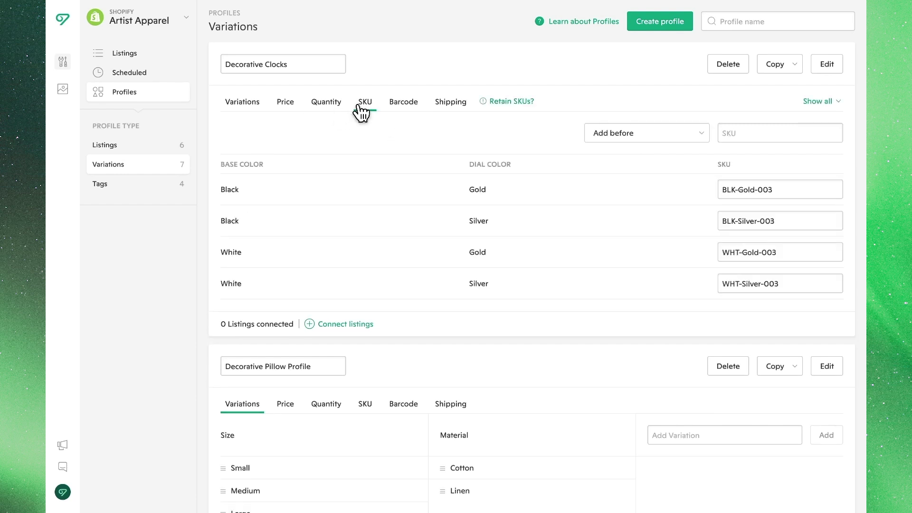
# Clear the SKUs of the Black and White variants, both Gold and Silver, in the Decorative Clocks profile.
pyautogui.click(754, 188)
pyautogui.hotkey('ctrl', 'a')
pyautogui.press('BackSpace')
pyautogui.click(752, 230)
pyautogui.hotkey('ctrl', 'a')
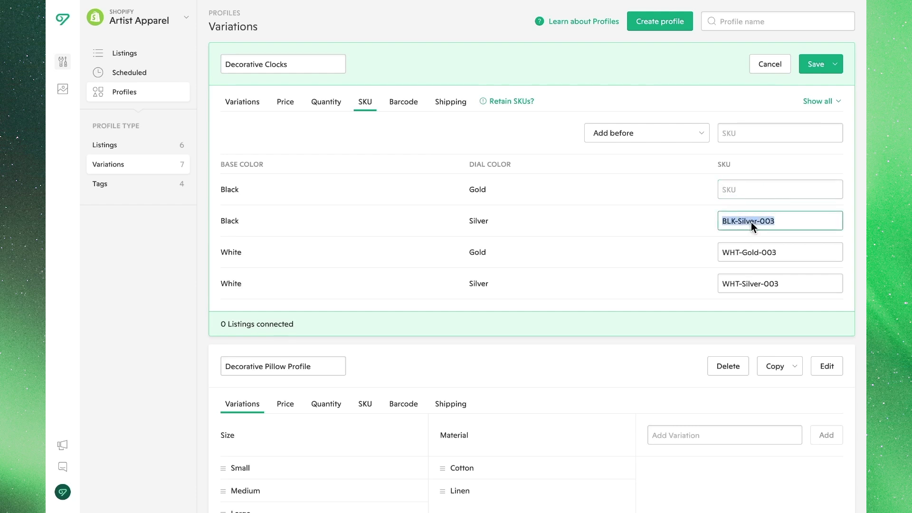
pyautogui.press('BackSpace')
pyautogui.click(747, 252)
pyautogui.hotkey('ctrl', 'a')
pyautogui.press('BackSpace')
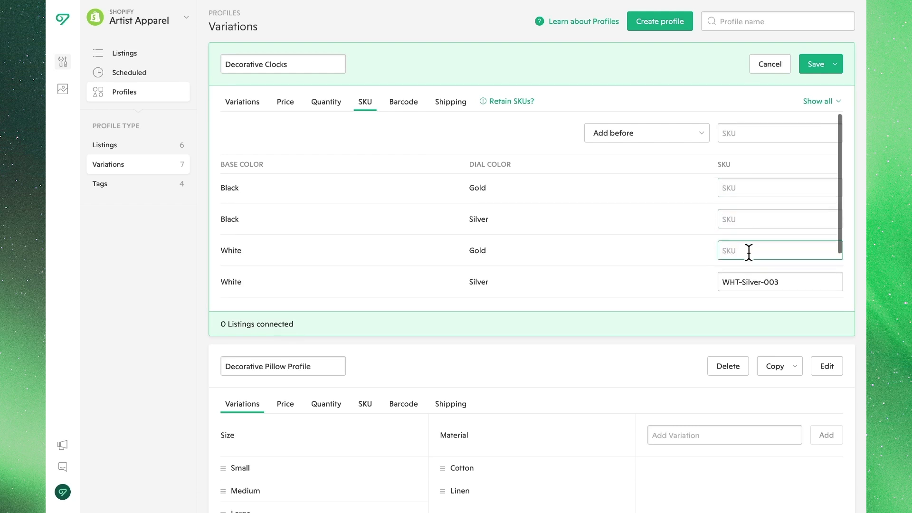
pyautogui.scroll(-1, 745, 263)
pyautogui.click(745, 263)
pyautogui.hotkey('ctrl', 'a')
pyautogui.press('BackSpace')
# Clear the SKUs of the Wooden Gold and Wooden Silver variants and update the current Decorative Clocks profile.
pyautogui.scroll(-2, 745, 262)
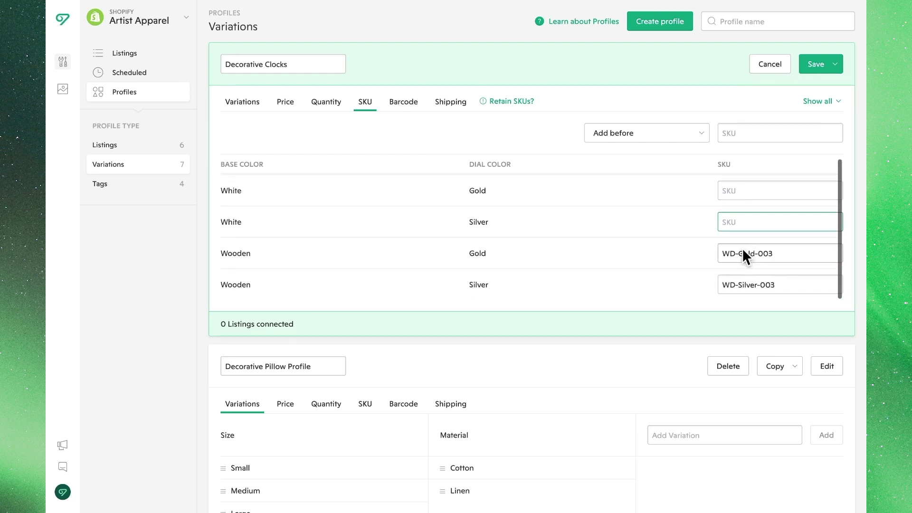
pyautogui.click(744, 248)
pyautogui.hotkey('ctrl', 'a')
pyautogui.press('BackSpace')
pyautogui.click(753, 284)
pyautogui.hotkey('ctrl', 'a')
pyautogui.press('BackSpace')
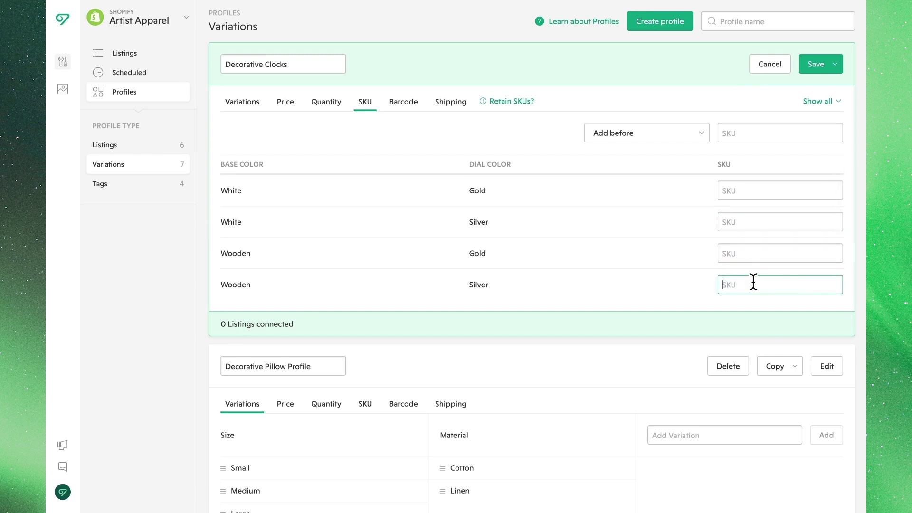
pyautogui.scroll(1, 752, 281)
pyautogui.scroll(2, 753, 282)
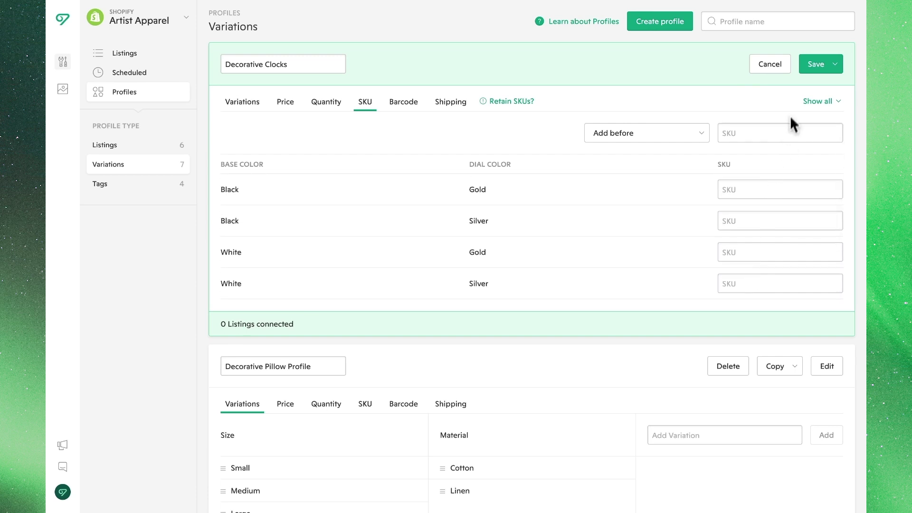
pyautogui.click(810, 65)
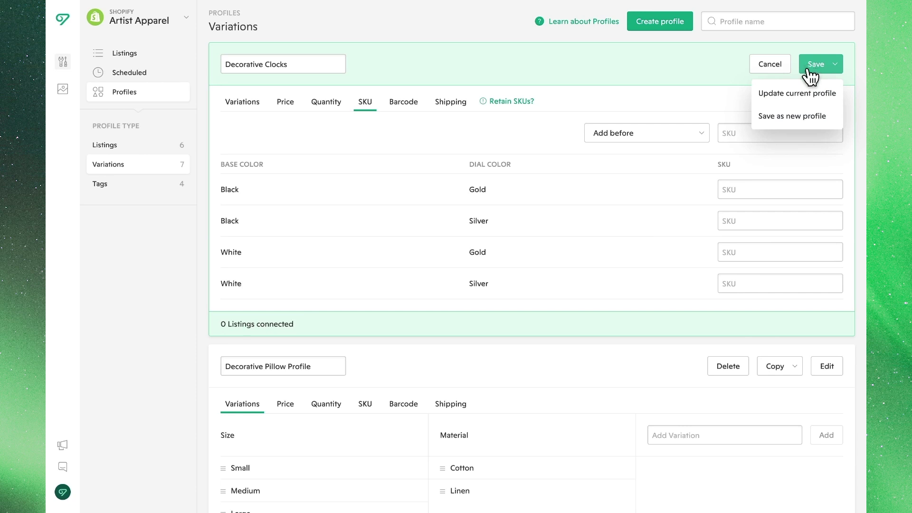
pyautogui.click(804, 97)
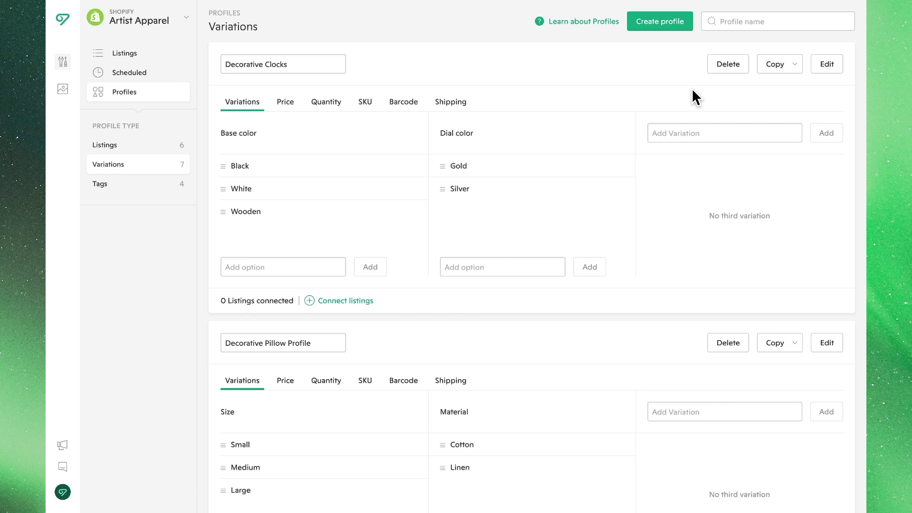
# Replace the Wooden base color with Opaque in the Decorative Clocks profile.
pyautogui.moveTo(344, 204)
pyautogui.click(411, 212)
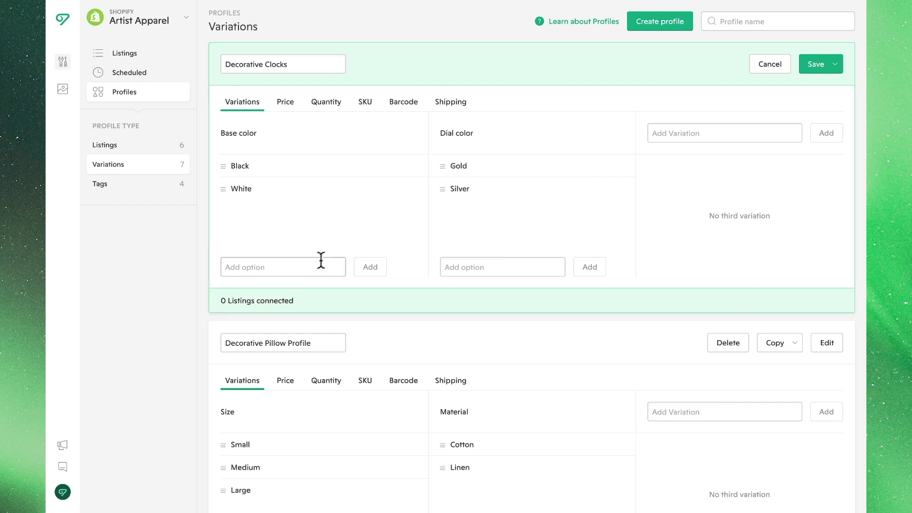
pyautogui.click(305, 265)
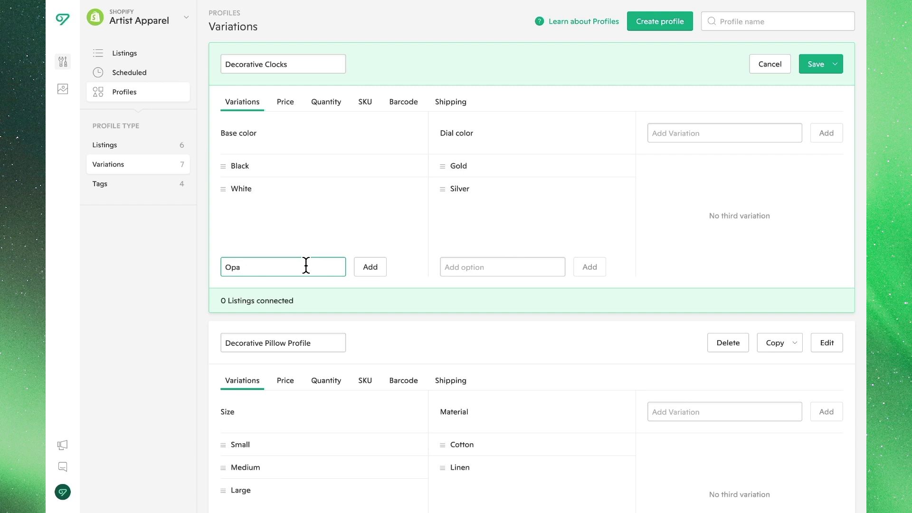
pyautogui.click(361, 269)
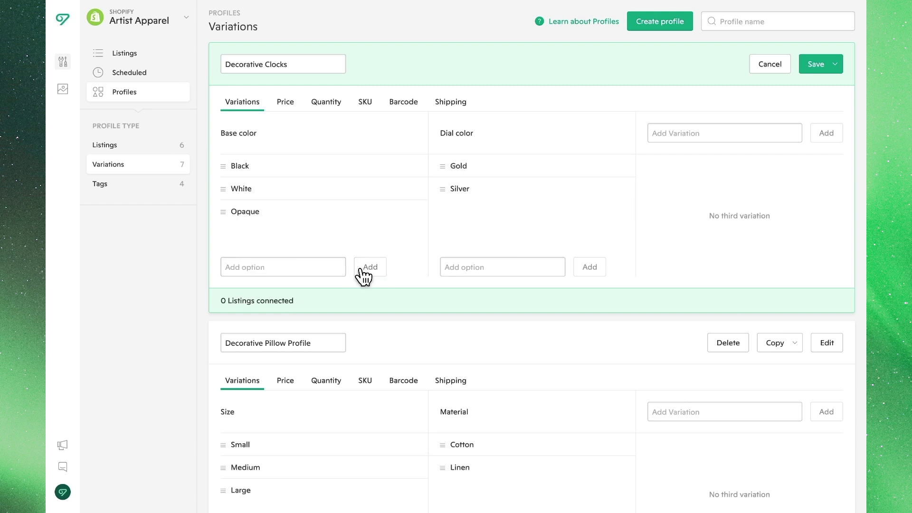
# Save the edits to the current Decorative Clocks profile.
pyautogui.click(807, 67)
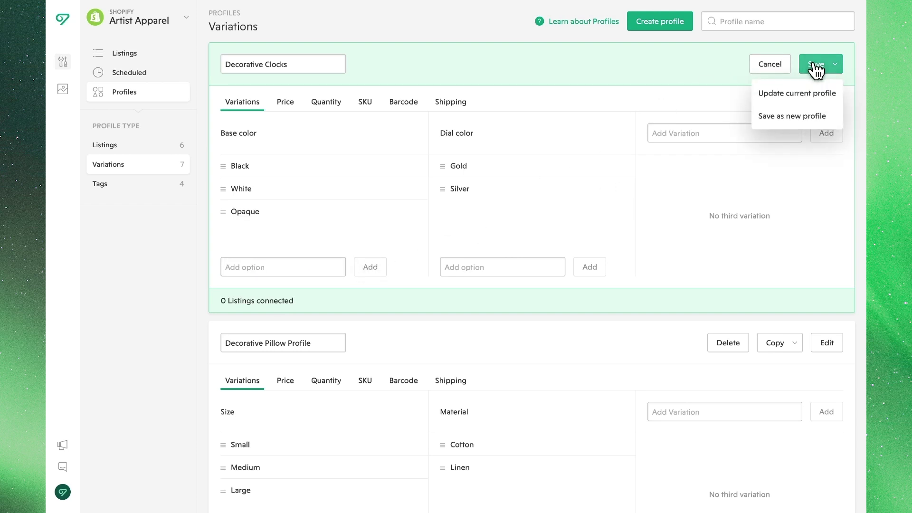
pyautogui.click(812, 93)
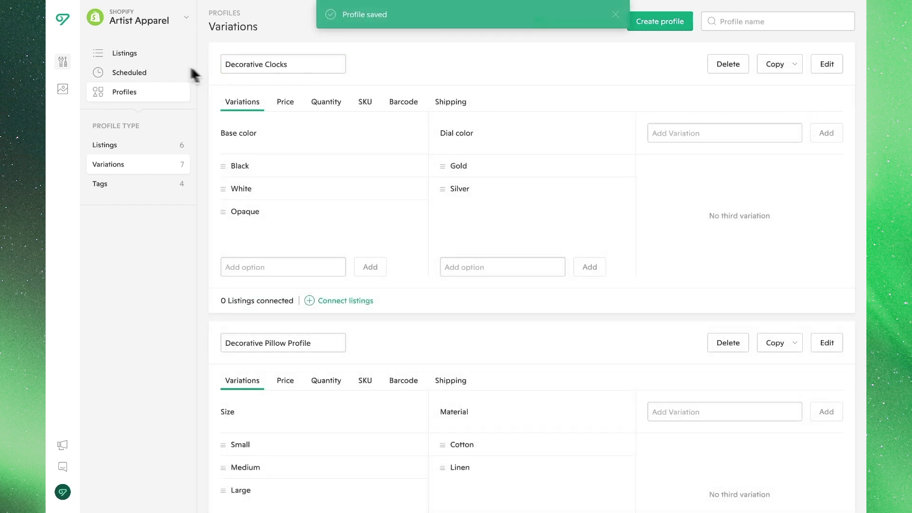
# Filter the active listings to the Wall Clocks collection and open the Les Tuileries and Blossoming Almond Tree clocks for bulk editing.
pyautogui.click(109, 54)
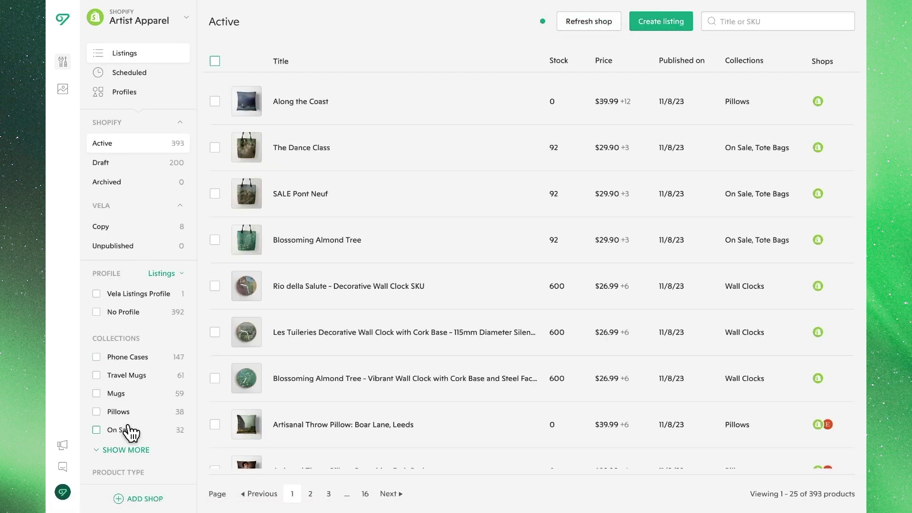
pyautogui.click(126, 450)
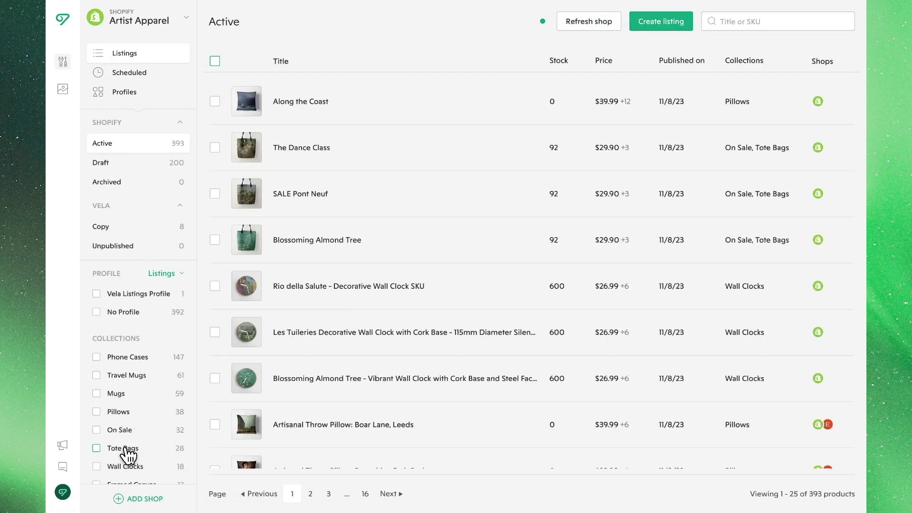
pyautogui.click(128, 467)
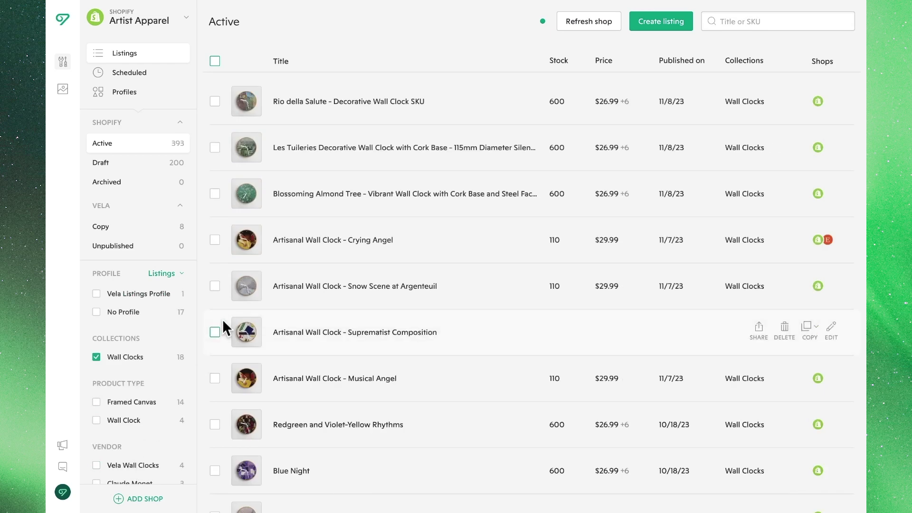
pyautogui.click(212, 147)
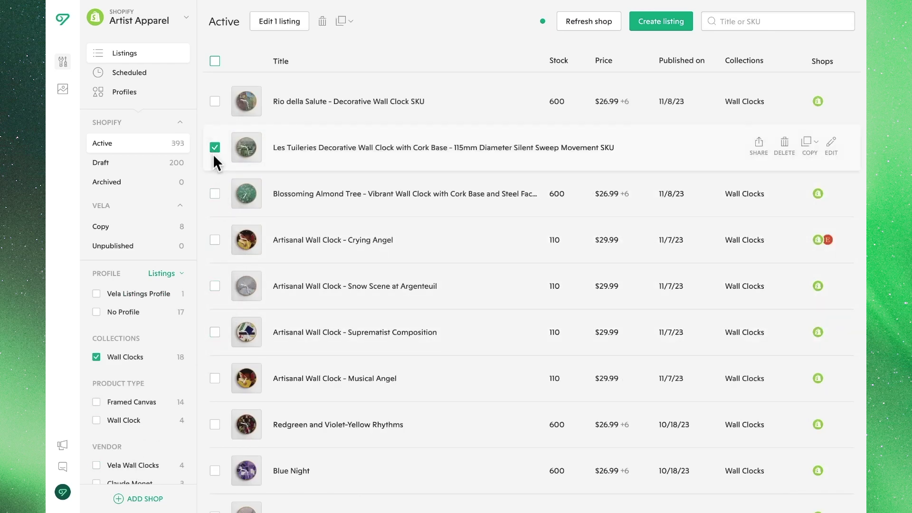
pyautogui.click(213, 194)
pyautogui.click(281, 24)
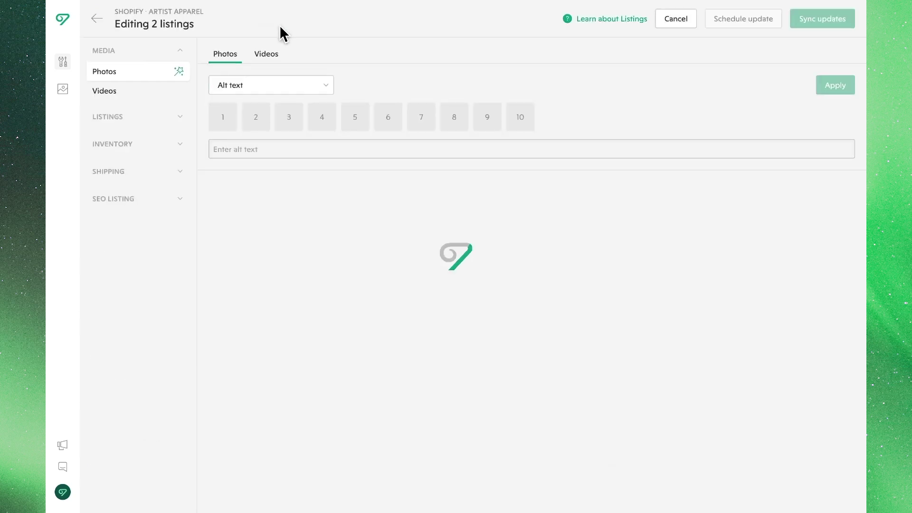
# Review the inventory SKUs of each variant in the two selected clock listings.
pyautogui.click(126, 143)
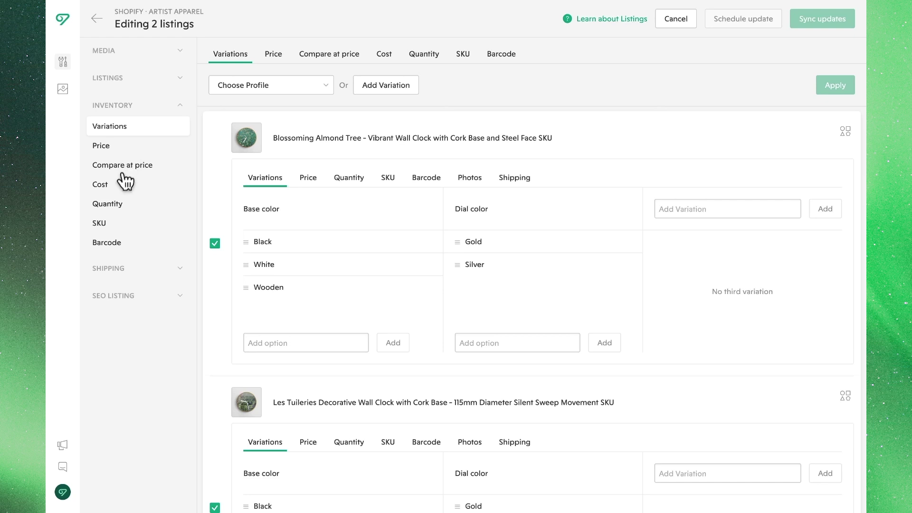
pyautogui.click(103, 224)
pyautogui.scroll(-2, 532, 291)
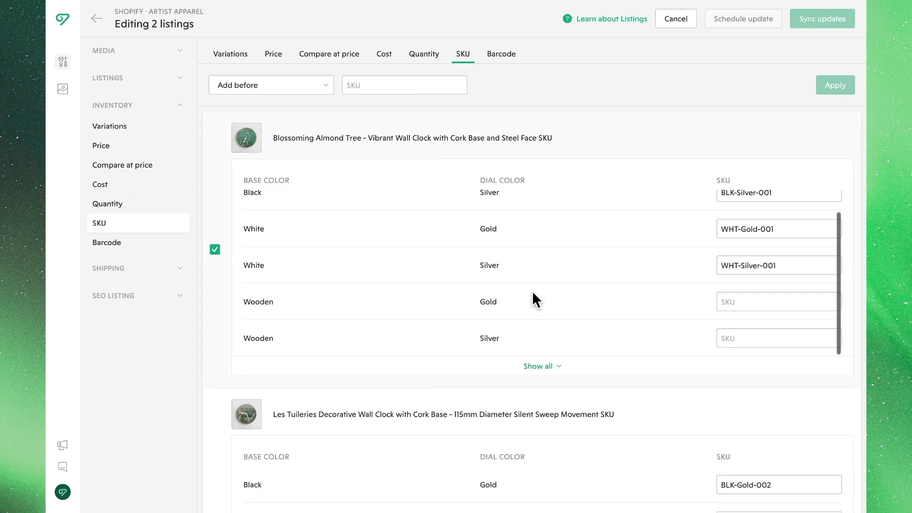
pyautogui.scroll(2, 531, 290)
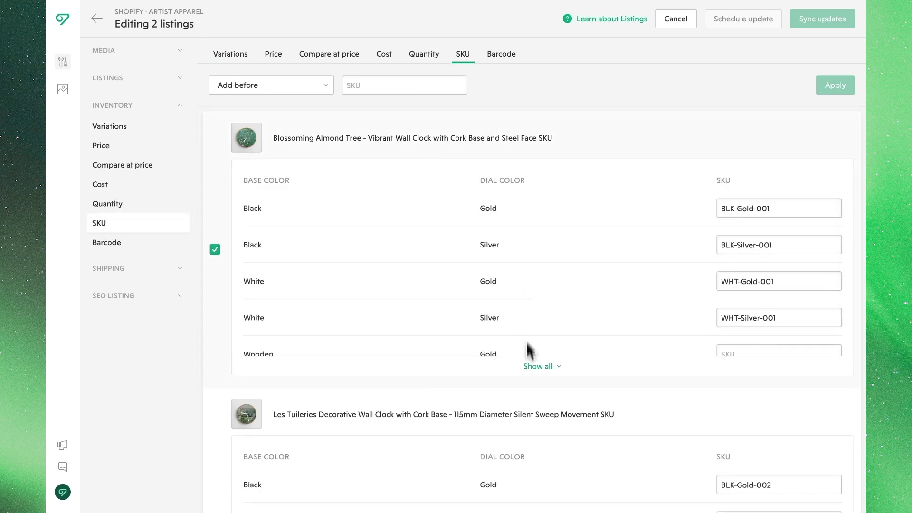
pyautogui.scroll(-2, 534, 459)
pyautogui.scroll(2, 534, 459)
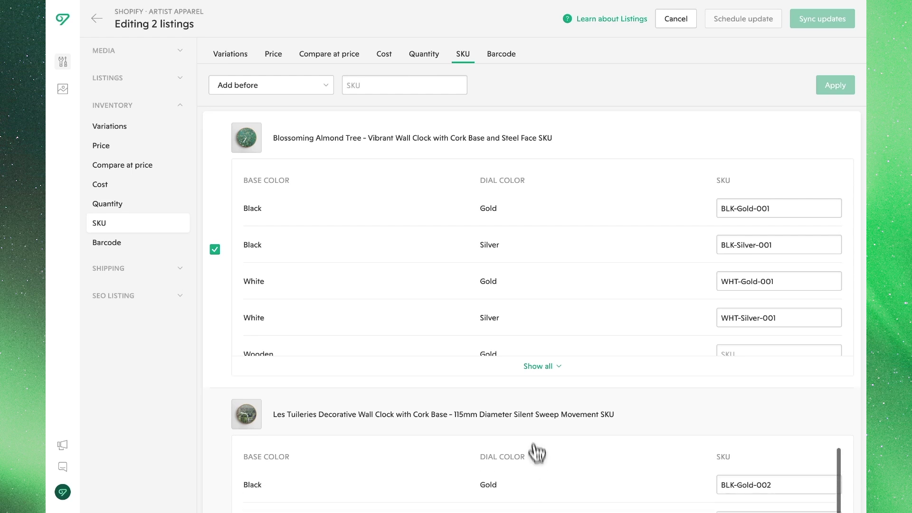
# Apply the Decorative Clocks variations profile to both clock listings and sync the updates.
pyautogui.click(240, 56)
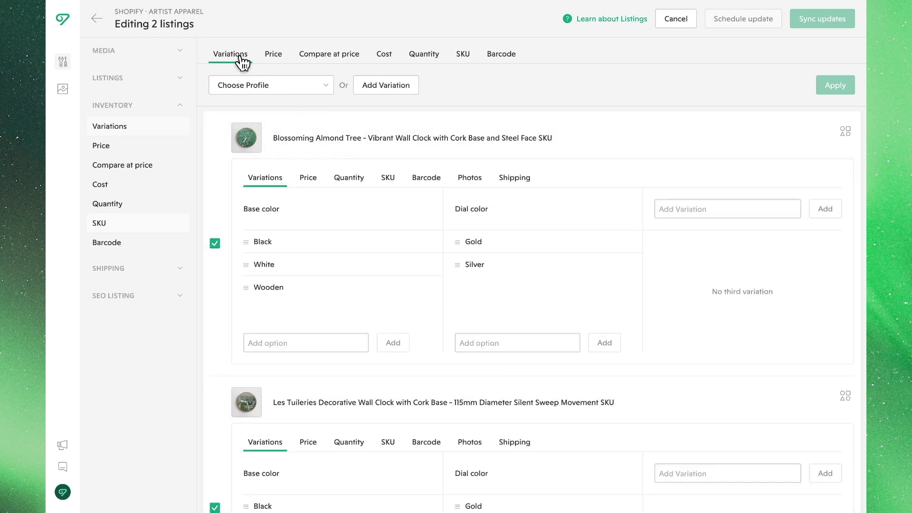
pyautogui.click(270, 87)
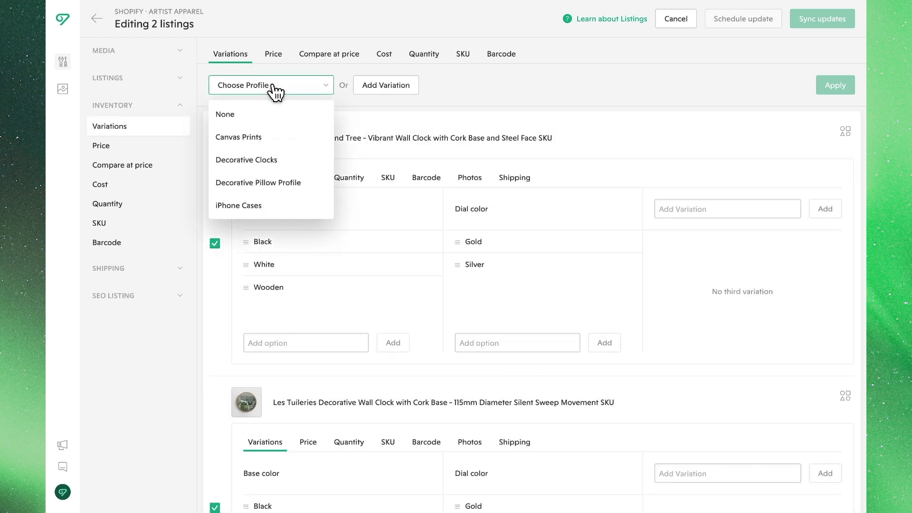
pyautogui.click(271, 162)
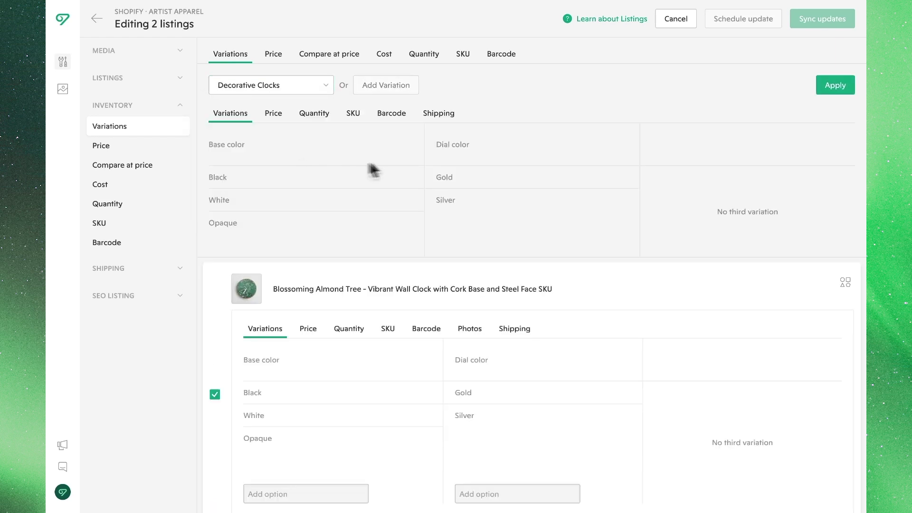
pyautogui.click(825, 95)
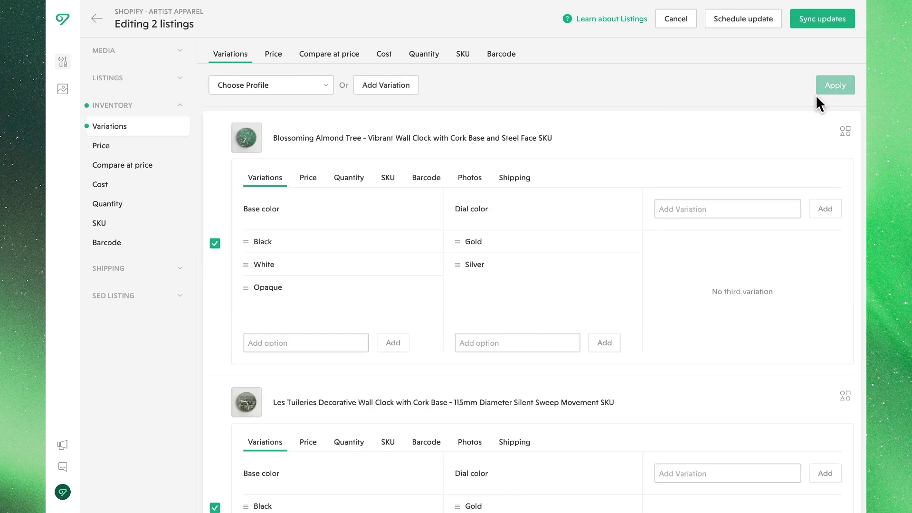
pyautogui.click(808, 22)
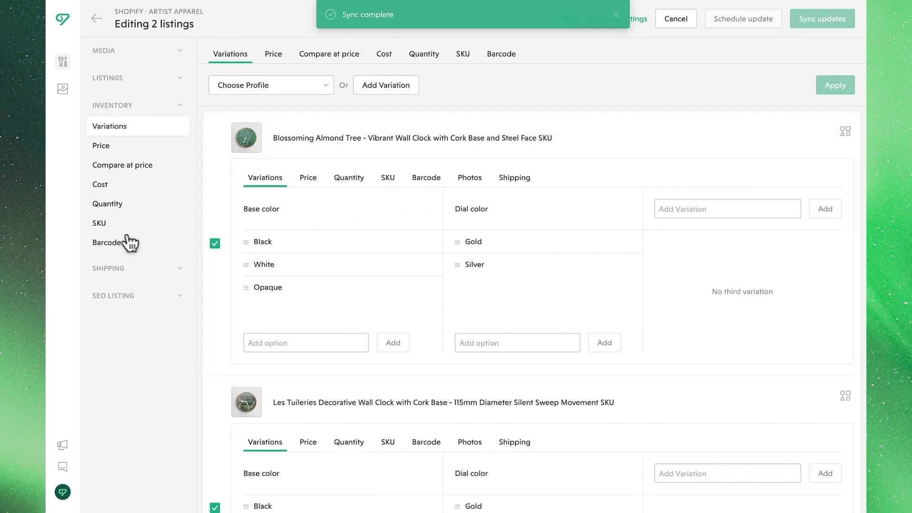
# Check the SKUs of the Black, White and Opaque variants in both synced clock listings.
pyautogui.click(105, 225)
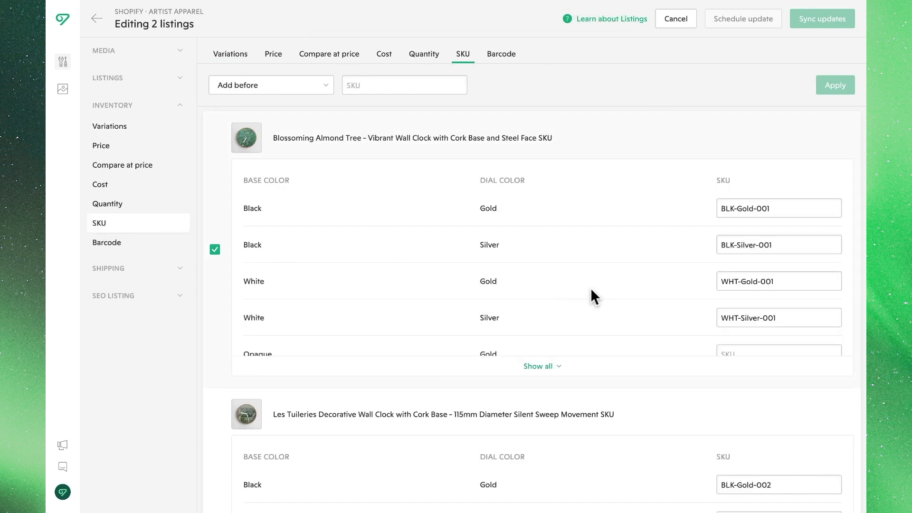
pyautogui.scroll(-1, 592, 287)
pyautogui.scroll(-1, 597, 461)
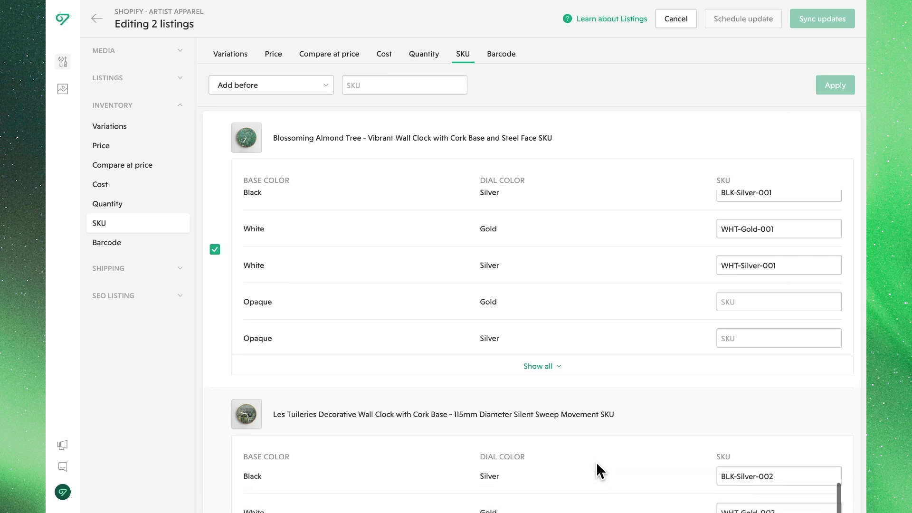
pyautogui.scroll(-4, 597, 461)
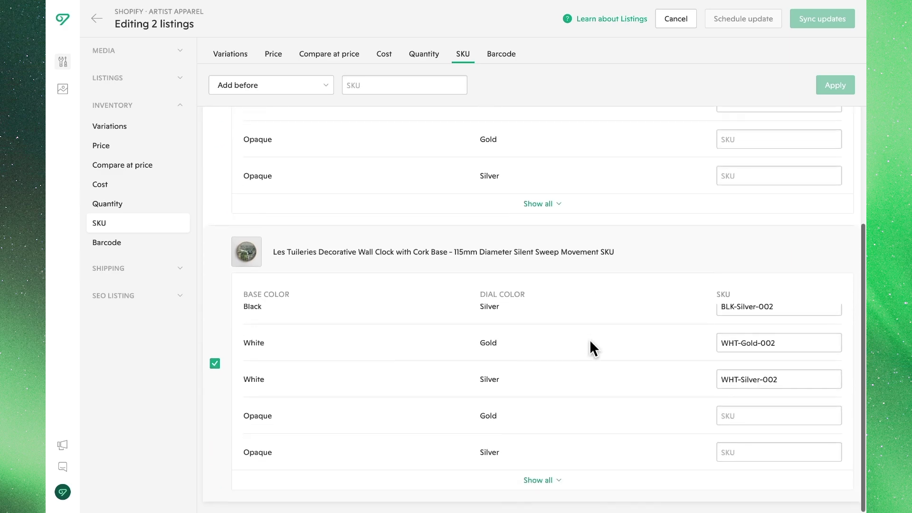
pyautogui.scroll(6, 587, 337)
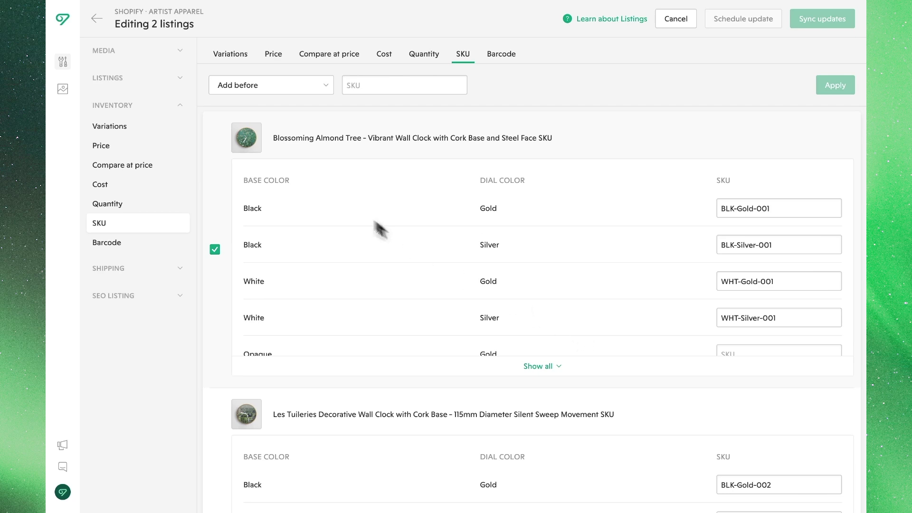
# Leave the bulk editor and copy the Decorative Pillows variations profile to the Artist Apparel shop.
pyautogui.click(95, 22)
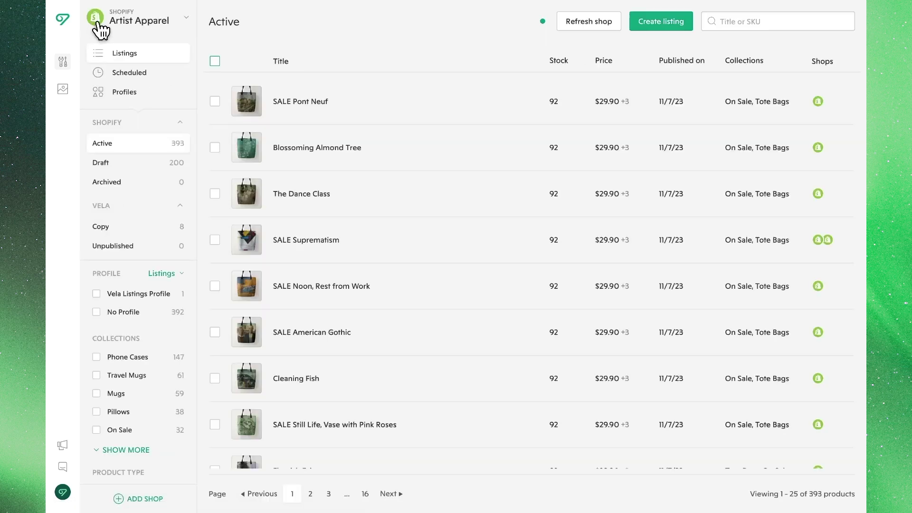
pyautogui.click(115, 98)
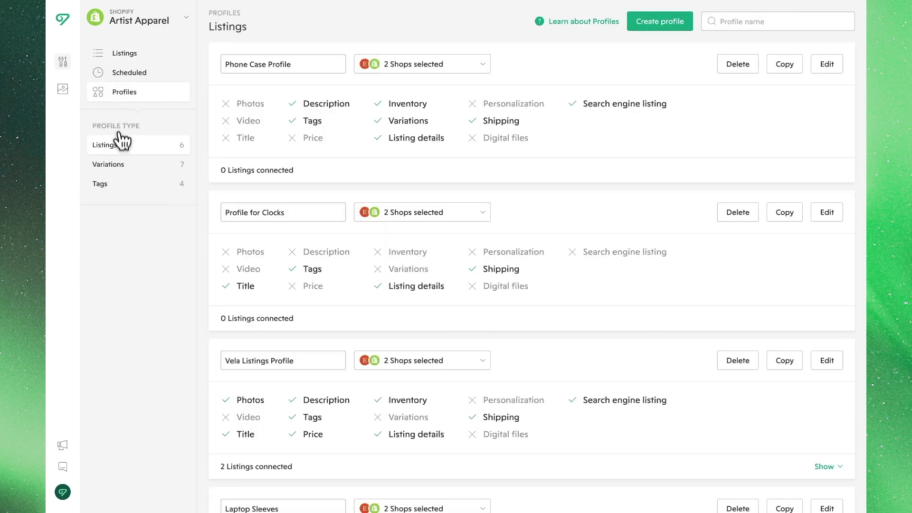
pyautogui.click(121, 167)
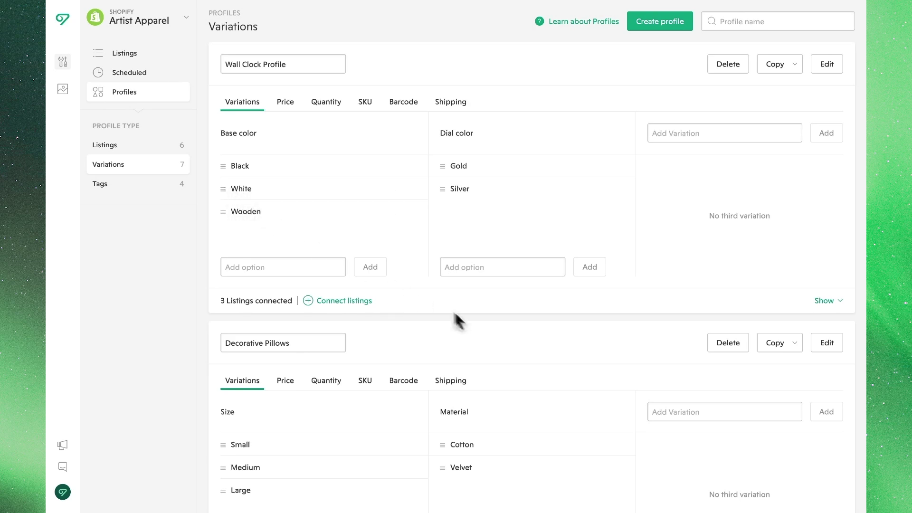
pyautogui.scroll(-2, 525, 358)
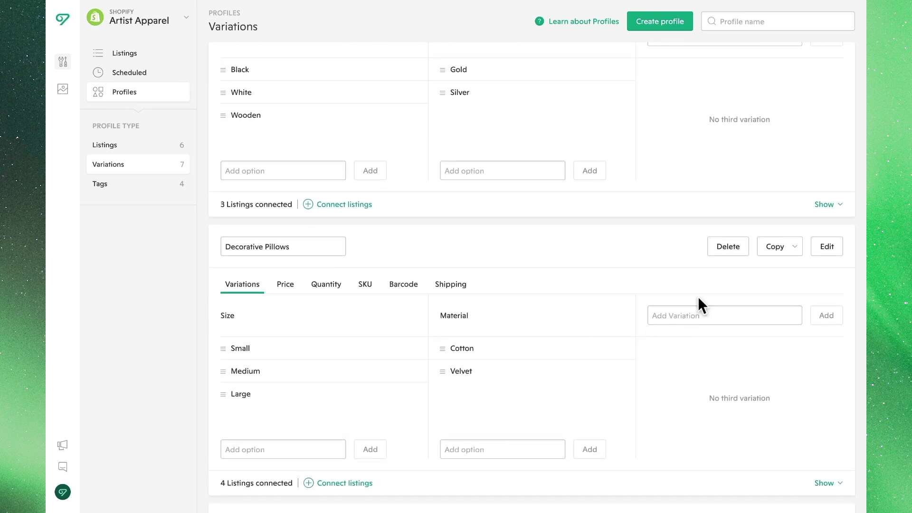
pyautogui.click(791, 247)
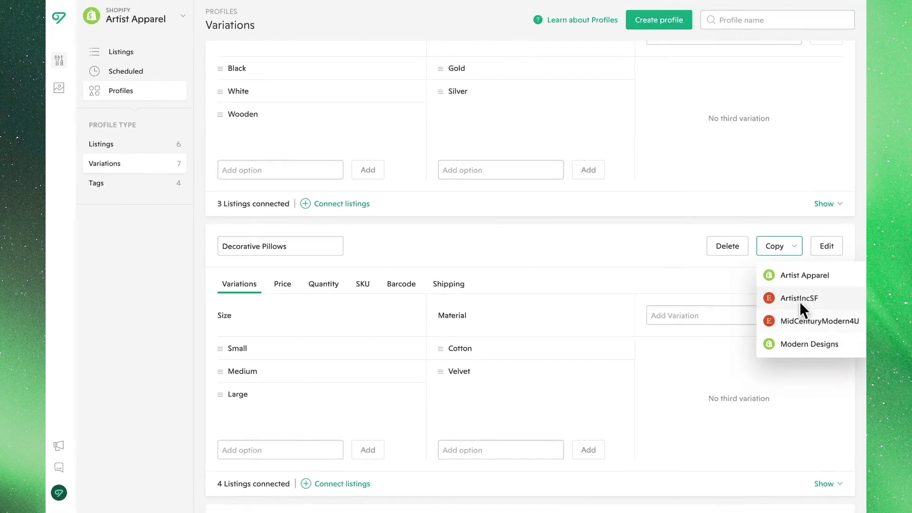
pyautogui.click(799, 278)
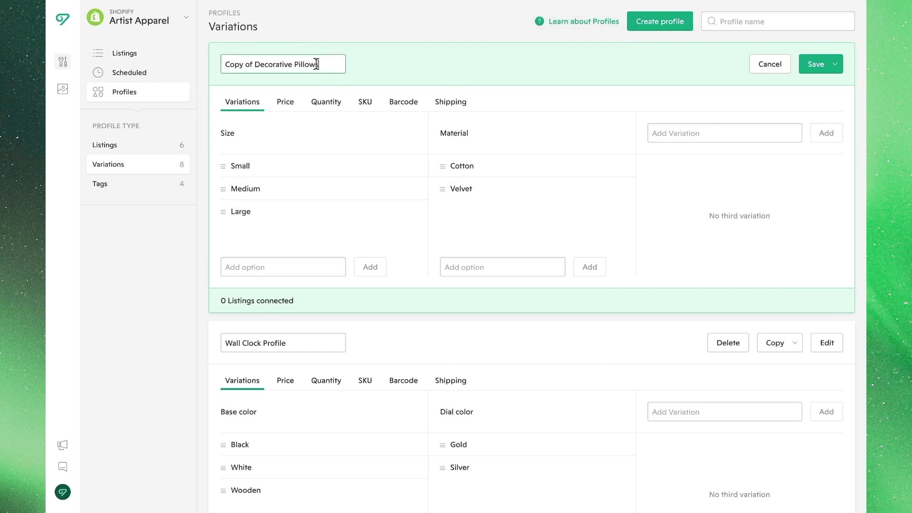
# Rename the copied pillow profile as Pillows Profile and update the current profile.
pyautogui.moveTo(342, 63); pyautogui.dragTo(224, 64)
pyautogui.write('Pillos P')
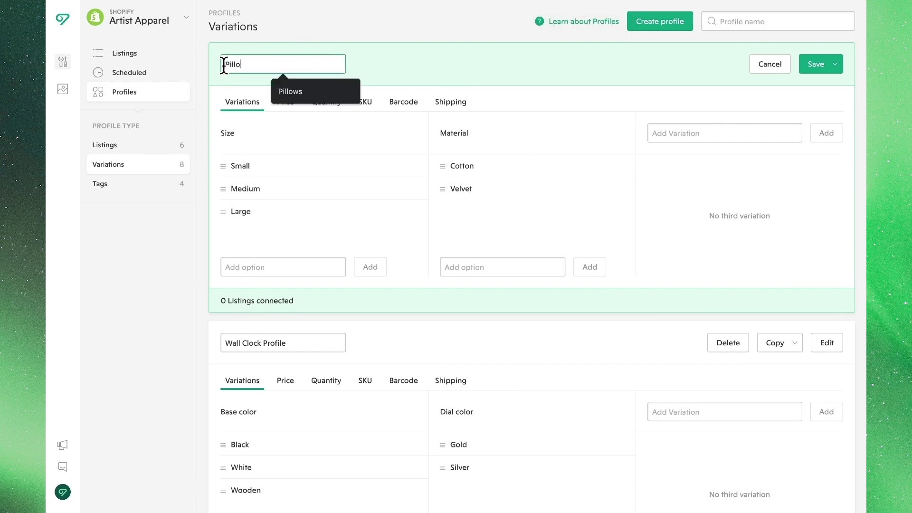
pyautogui.press('BackSpace')
pyautogui.write('ws ')
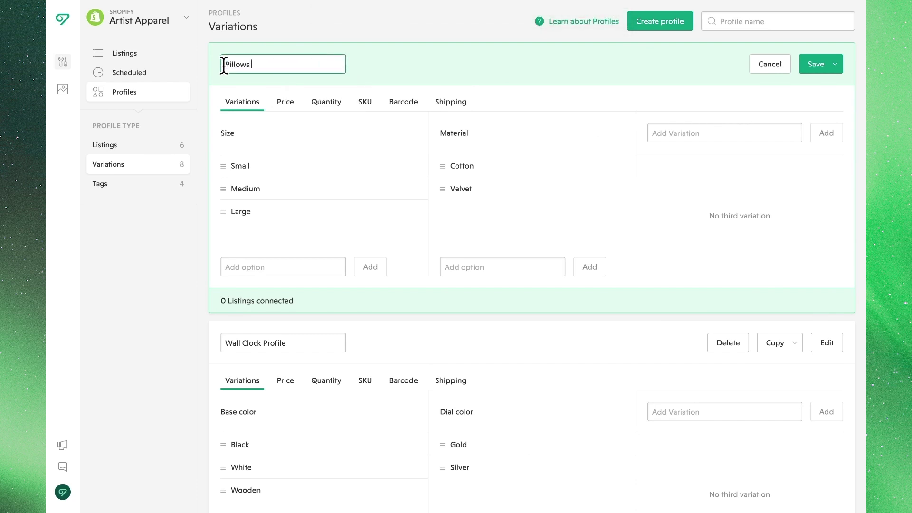
pyautogui.write('Profile')
pyautogui.click(804, 72)
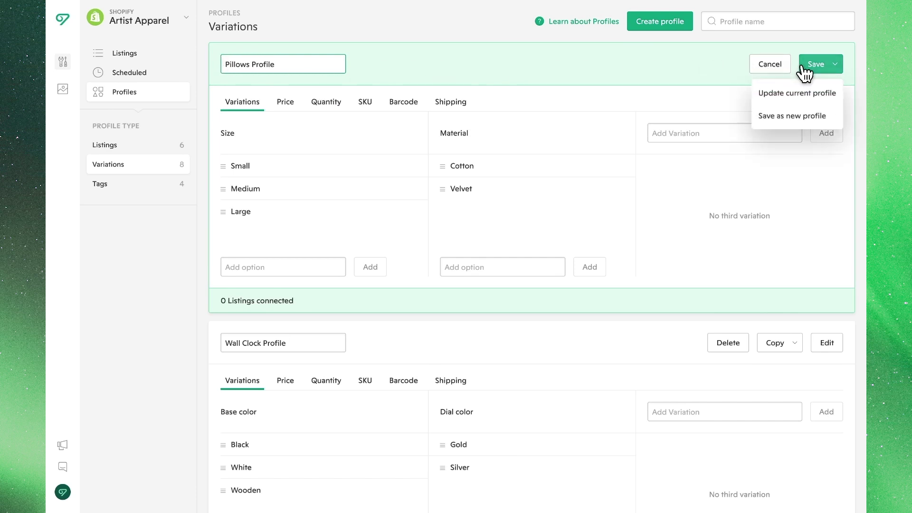
pyautogui.click(798, 91)
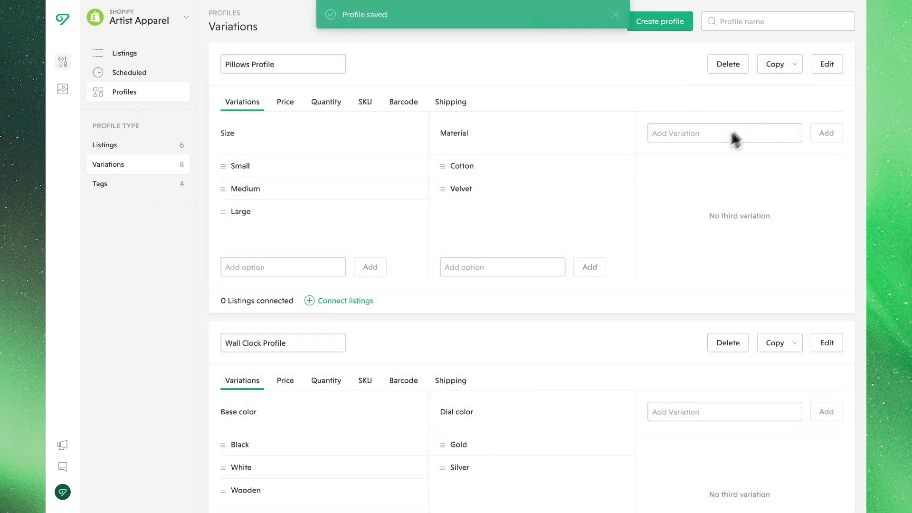
# Add a Linen material and an Extra Large size to Pillows Profile and update the current profile.
pyautogui.click(492, 269)
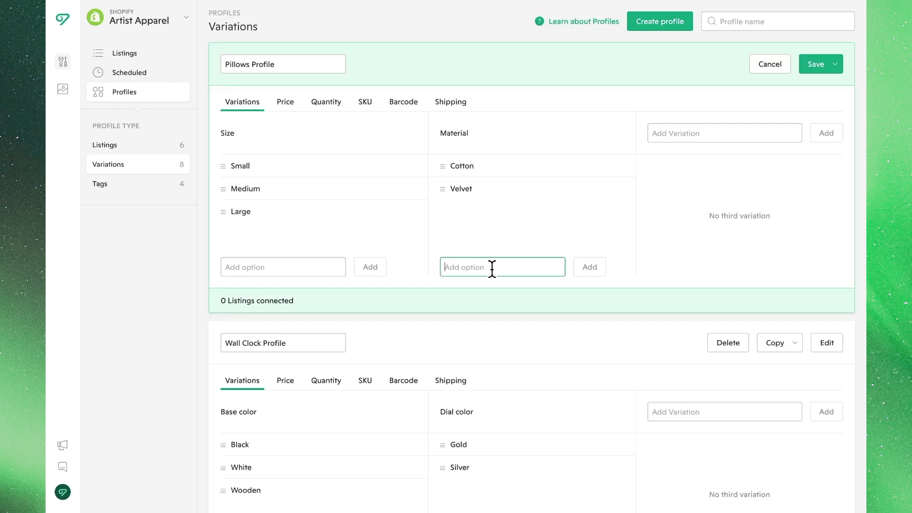
pyautogui.write('Linen')
pyautogui.click(583, 269)
pyautogui.click(280, 265)
pyautogui.write('E')
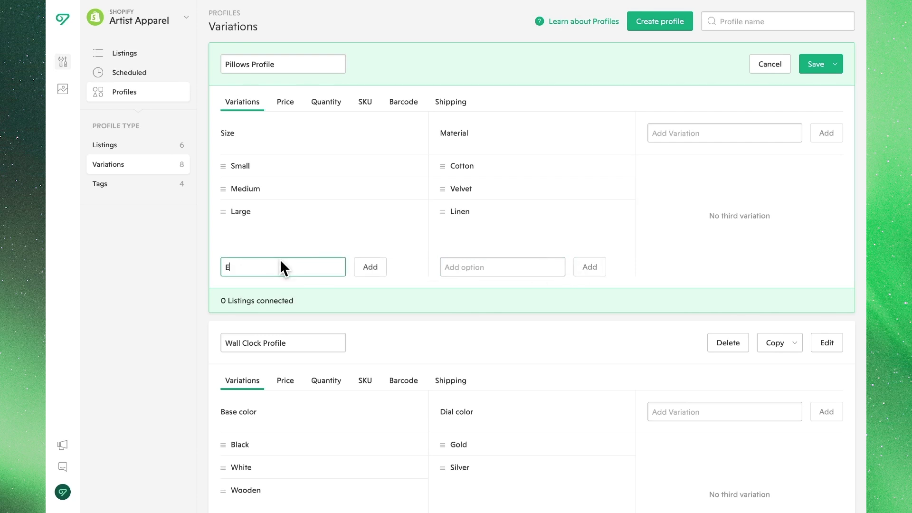
pyautogui.write('xtra Large')
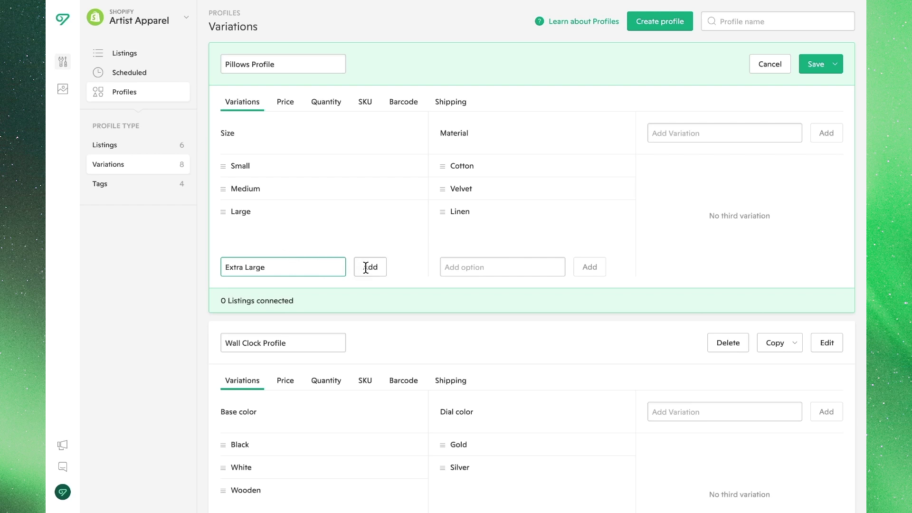
pyautogui.click(369, 266)
pyautogui.click(834, 67)
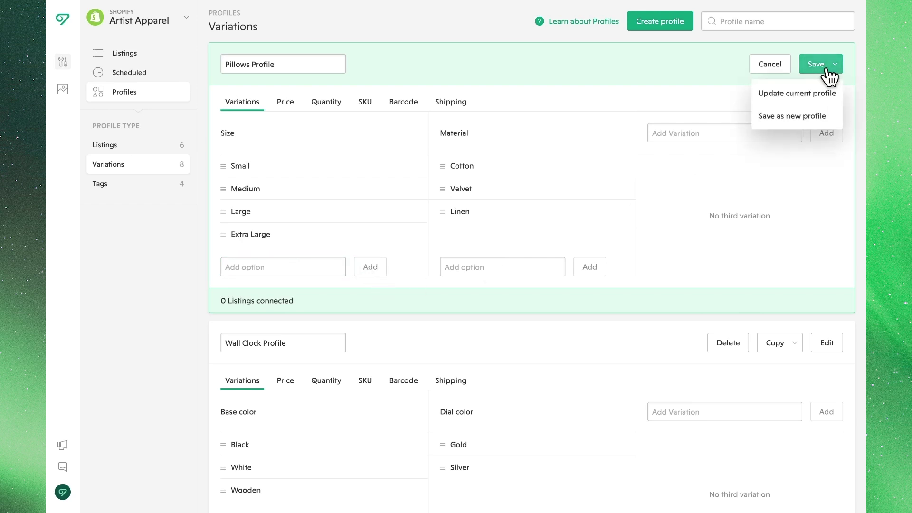
pyautogui.click(820, 94)
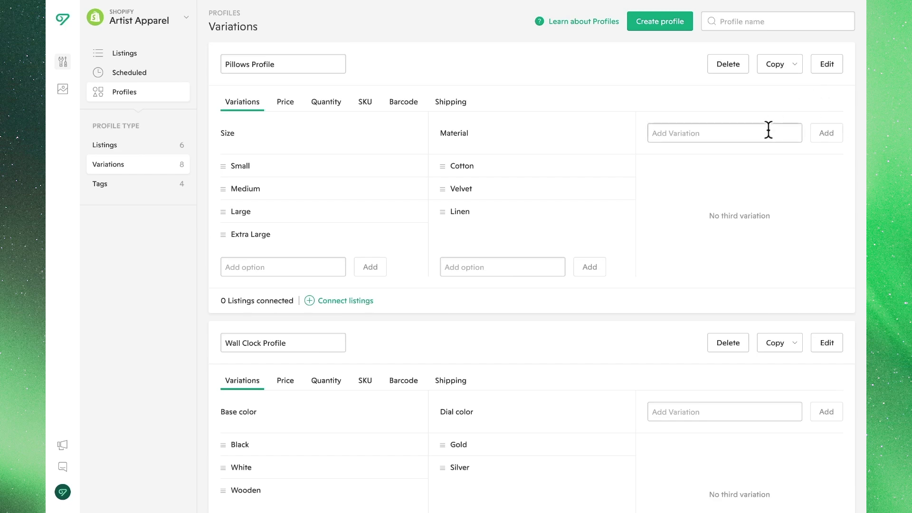
# Delete the original Decorative Pillows profile from the variations profiles and confirm the deletion.
pyautogui.scroll(-4, 763, 137)
pyautogui.scroll(-5, 762, 141)
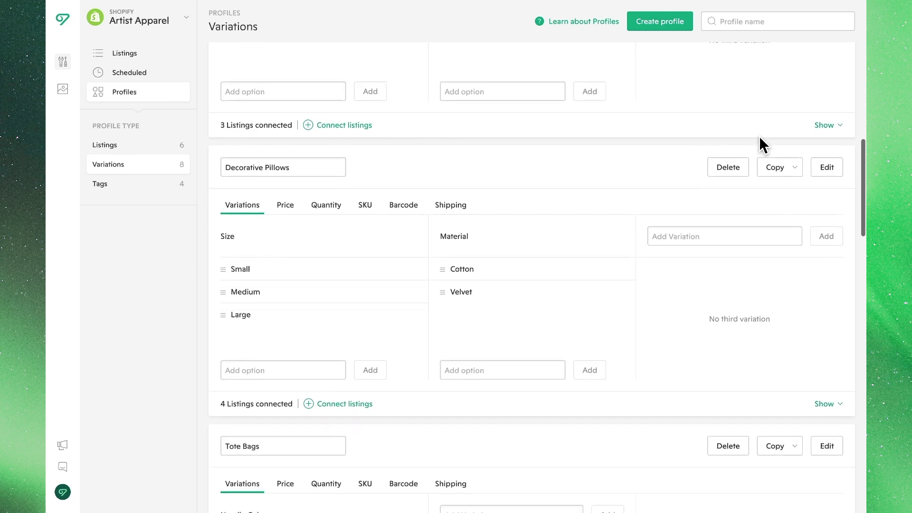
pyautogui.click(741, 164)
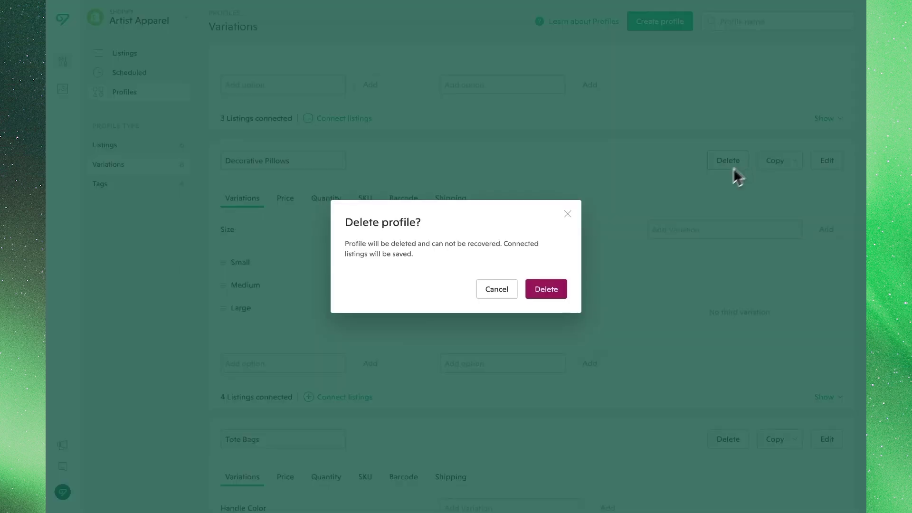
pyautogui.click(558, 288)
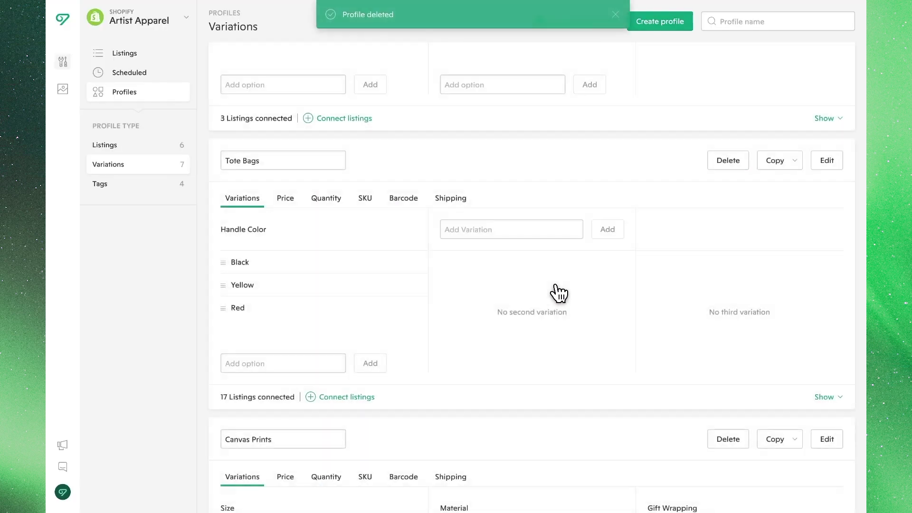
pyautogui.scroll(10, 558, 293)
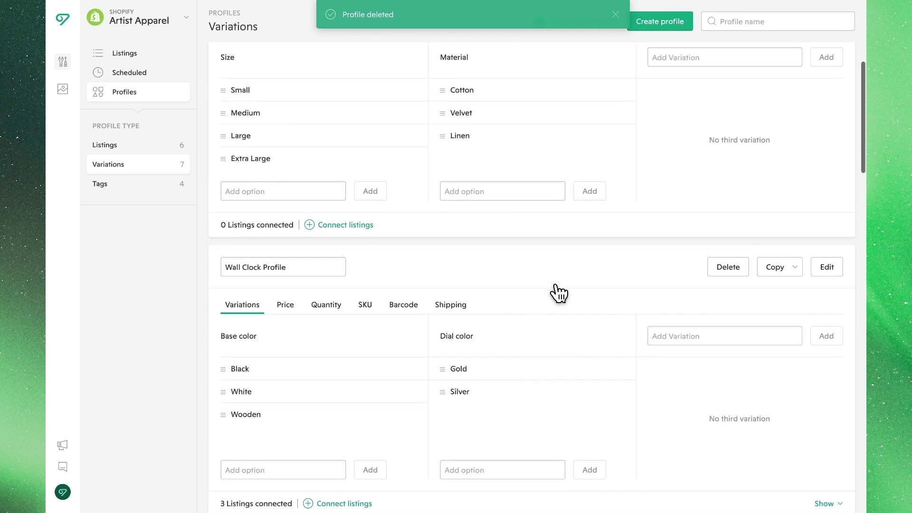